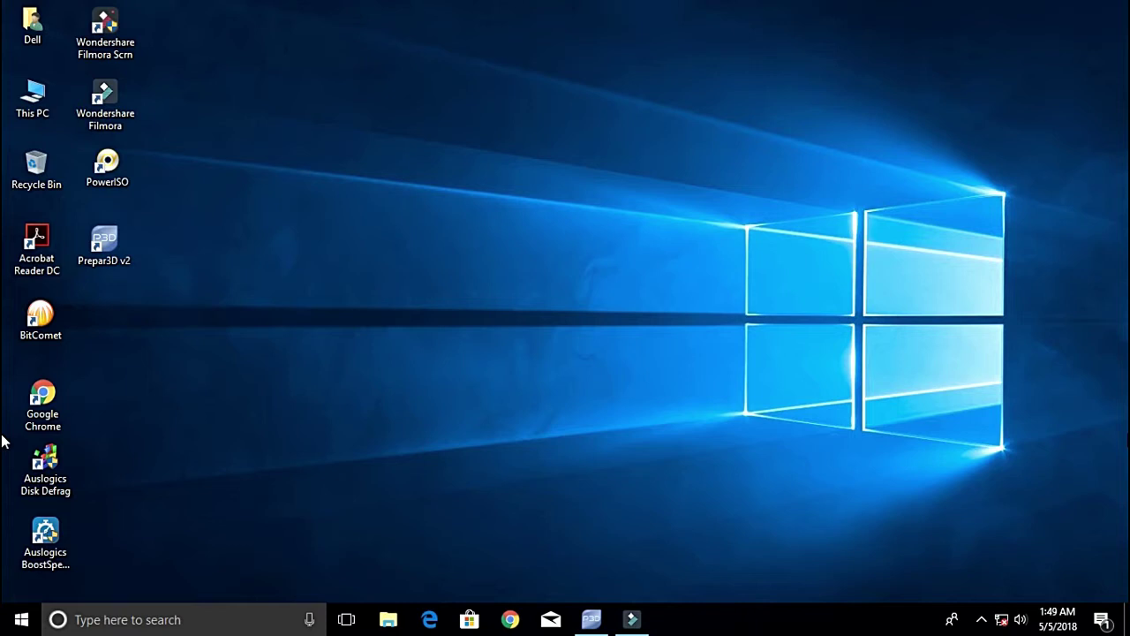
Step: Open System Information from a 'syste' search and scroll to the i5-3570 and 12.0 GB memory entries
{"action": "key", "text": "super"}
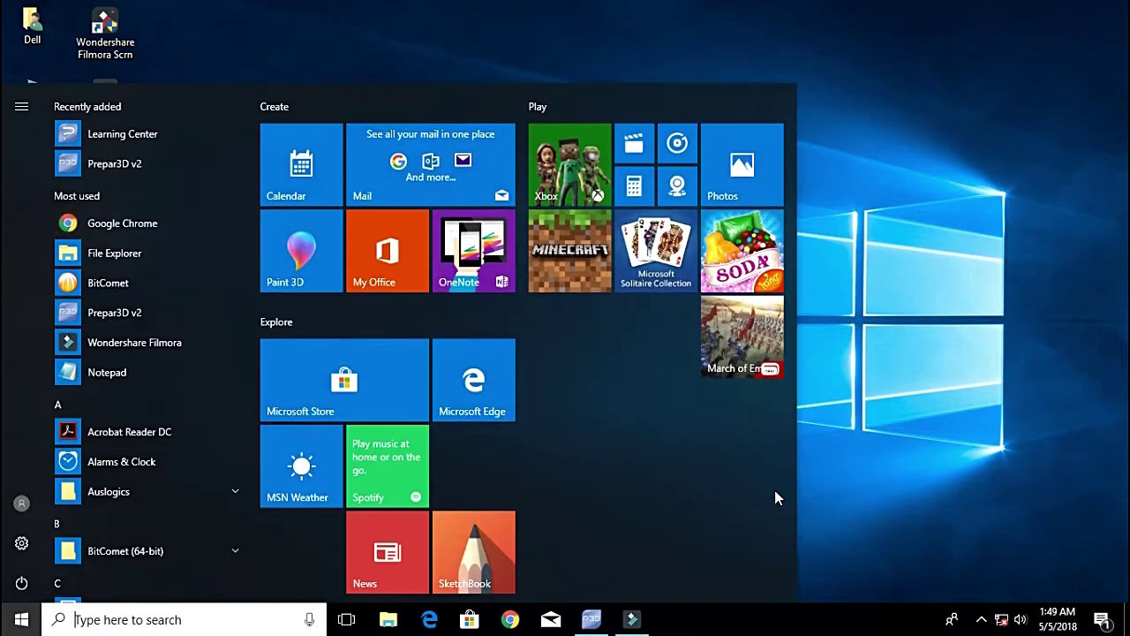
{"action": "type", "text": "syste"}
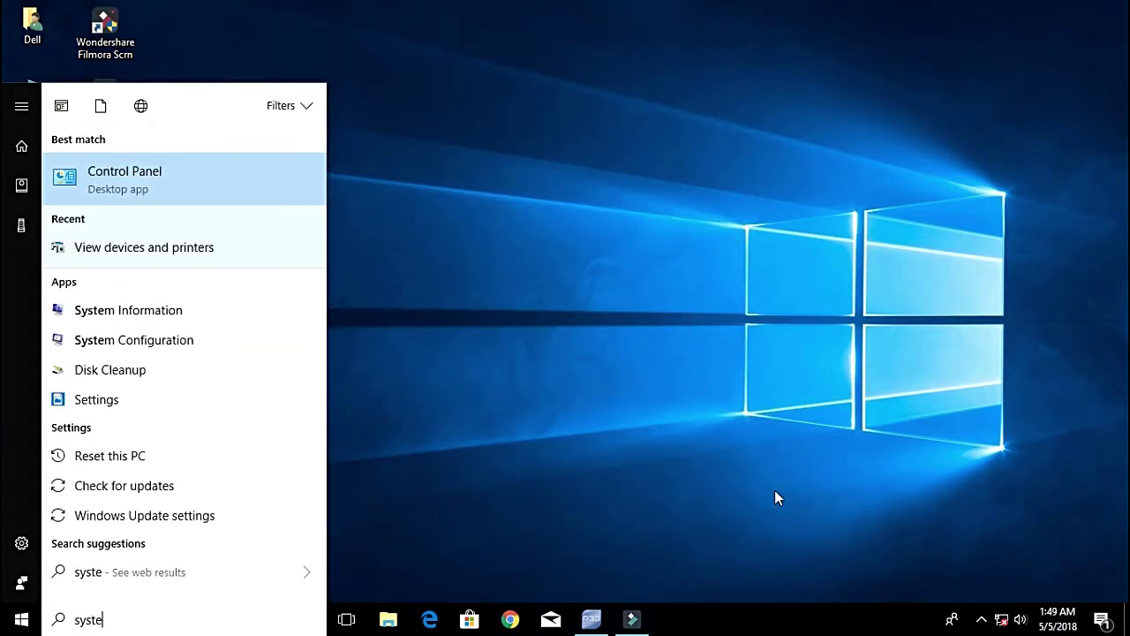
{"action": "left_click", "coordinate": [184, 301]}
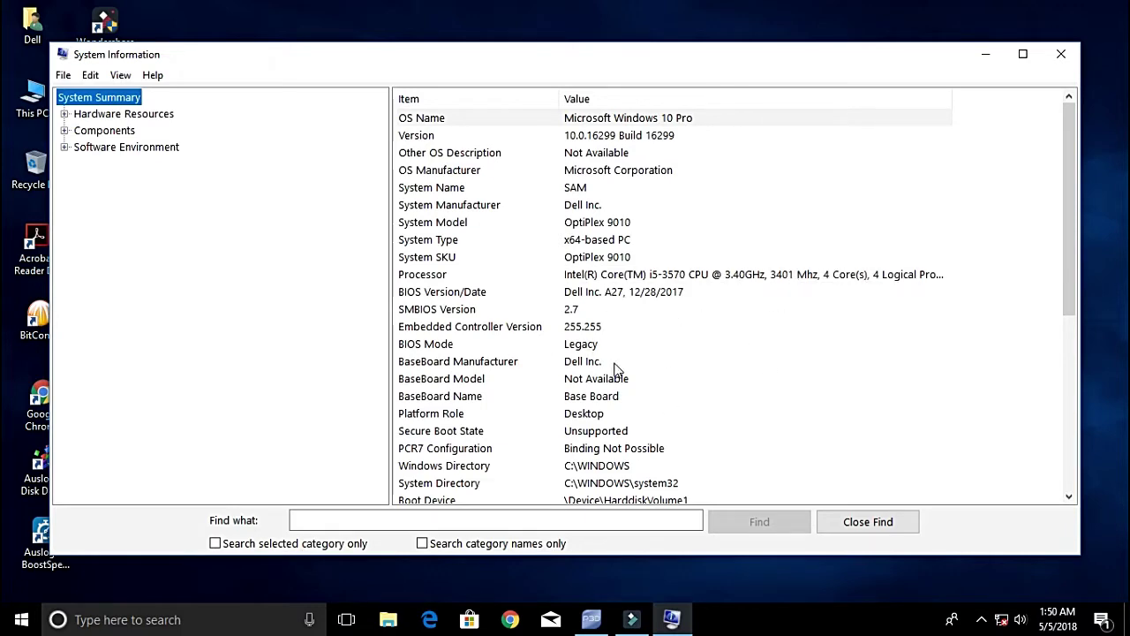
{"action": "scroll", "coordinate": [783, 363], "scroll_direction": "down", "scroll_amount": 4}
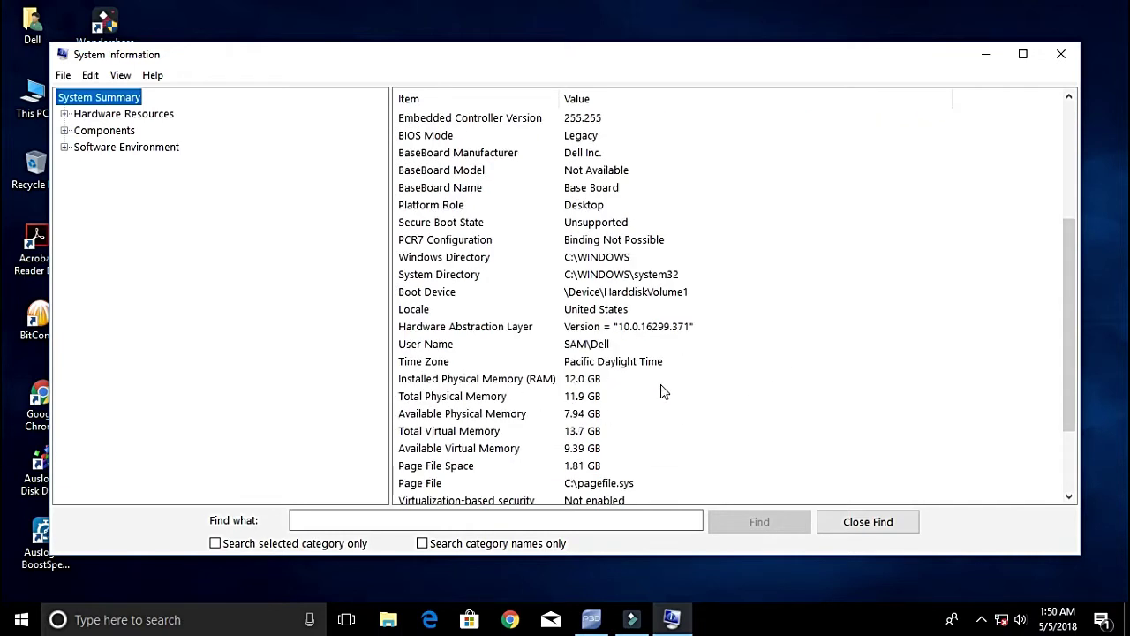
{"action": "scroll", "coordinate": [671, 399], "scroll_direction": "down", "scroll_amount": 1}
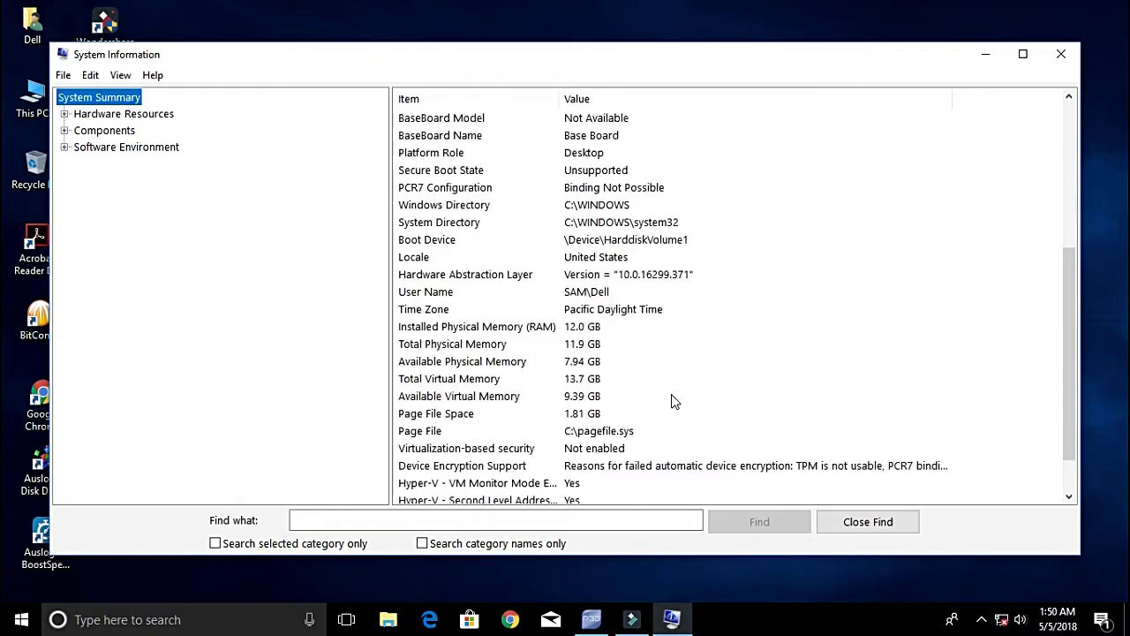
{"action": "scroll", "coordinate": [671, 399], "scroll_direction": "down", "scroll_amount": 1}
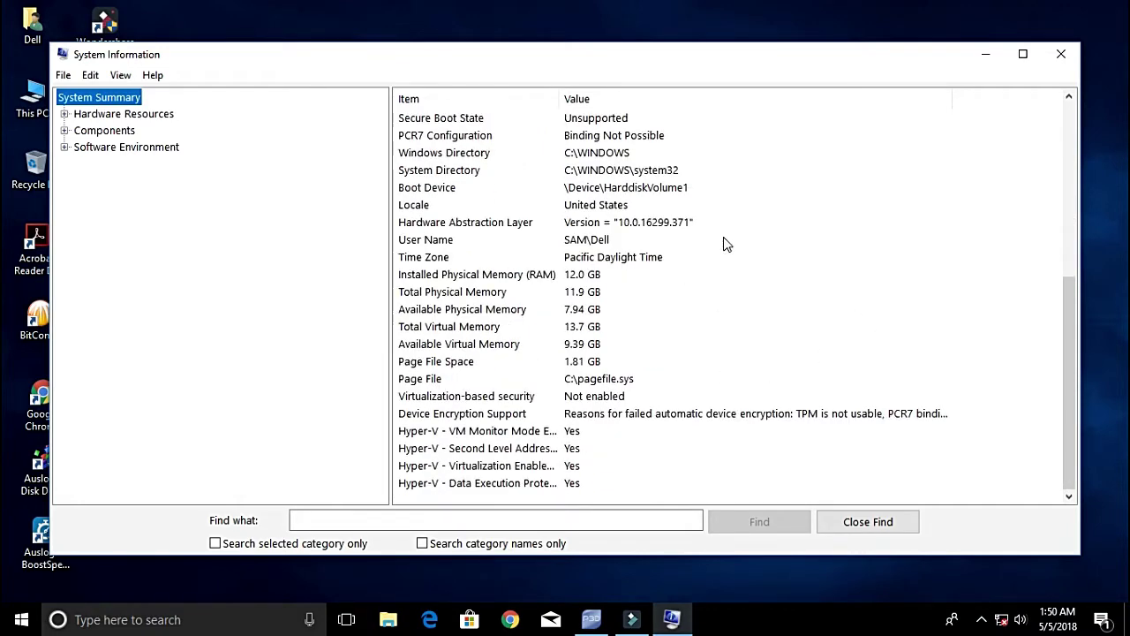
Step: Close the System Information window to reveal the Windows 10 desktop icons
{"action": "left_click", "coordinate": [1061, 55]}
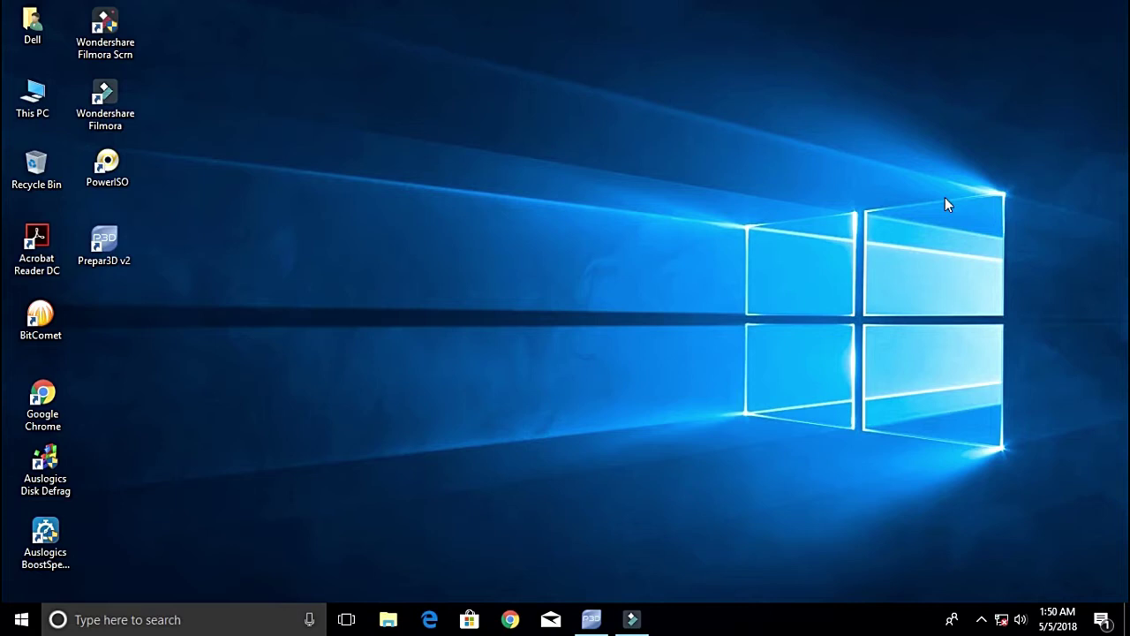
Step: Return to the running Prepar3D cockpit and open Options > Settings > Display graphics settings
{"action": "left_click", "coordinate": [591, 619]}
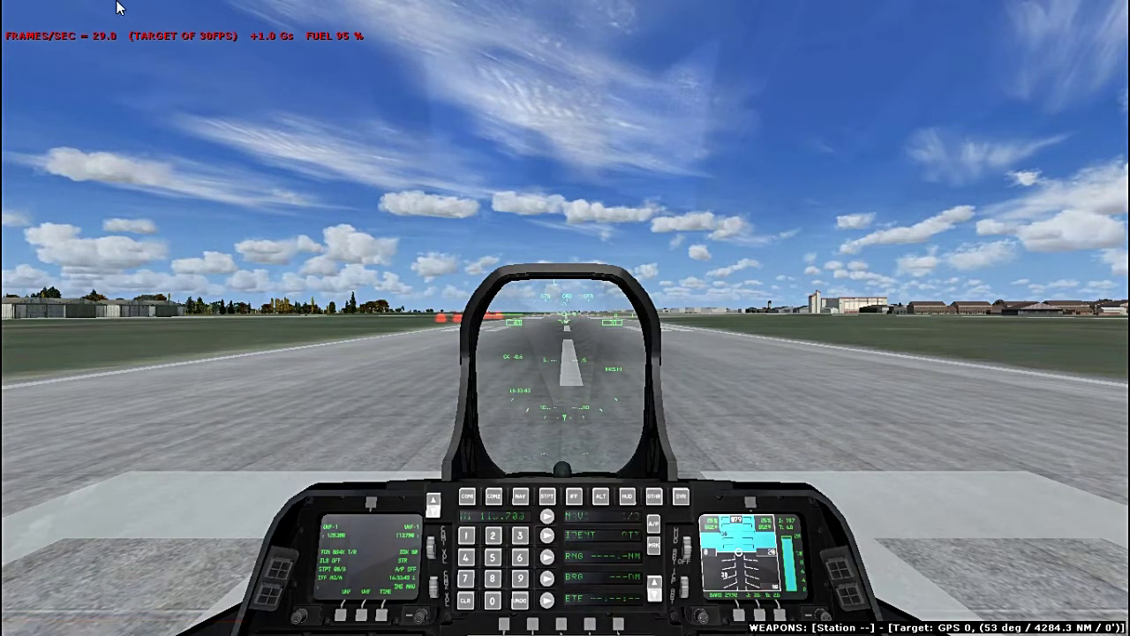
{"action": "key", "text": "super"}
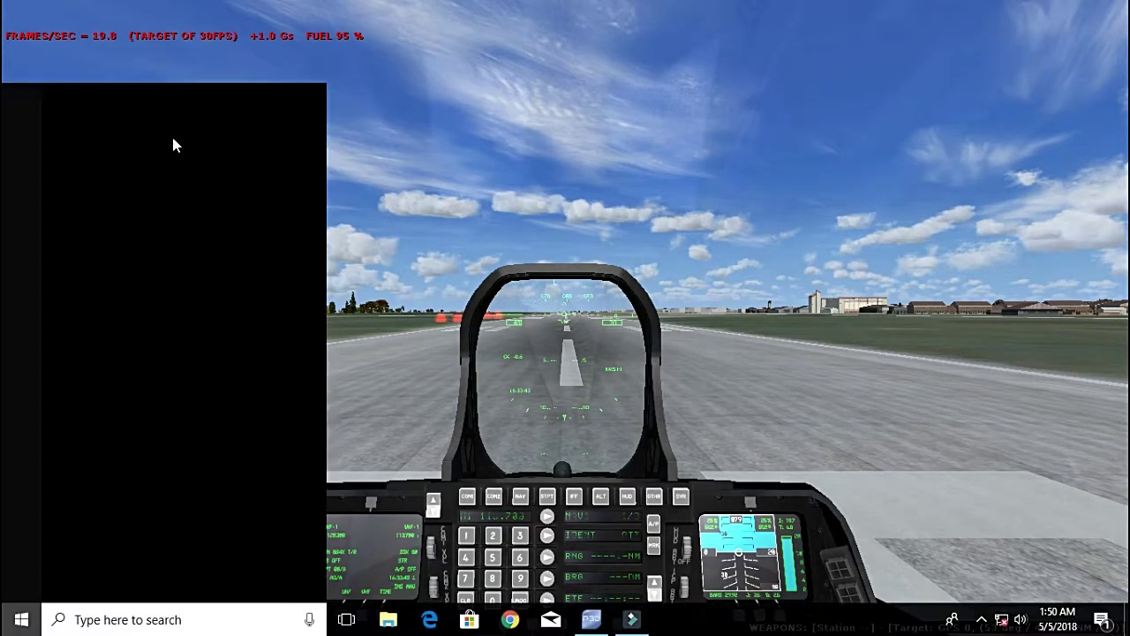
{"action": "left_click", "coordinate": [522, 7]}
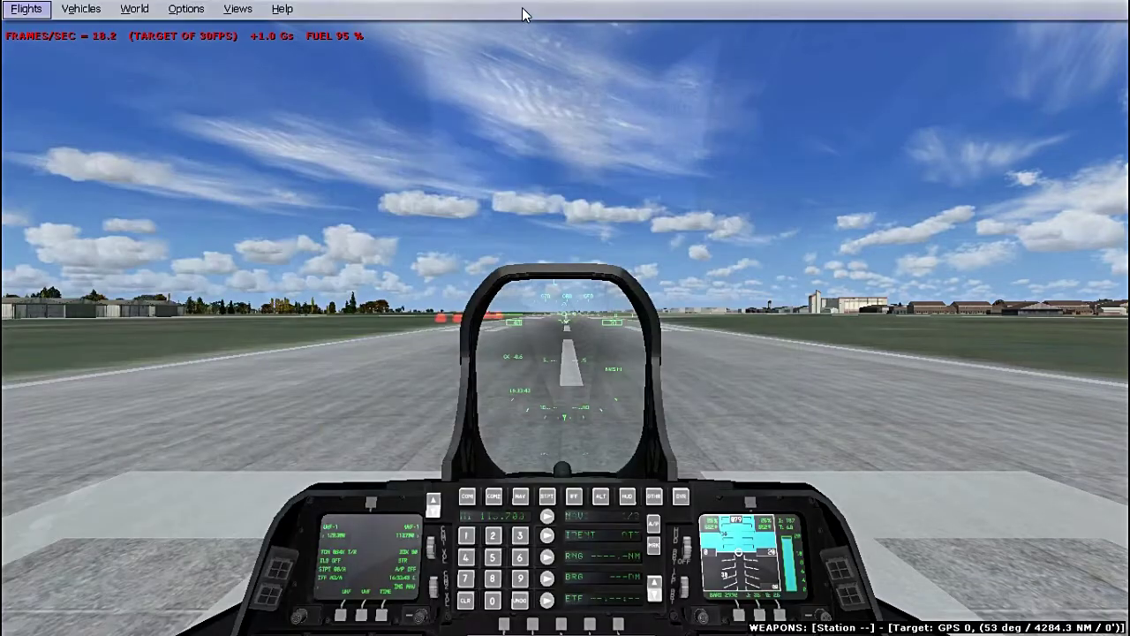
{"action": "left_click", "coordinate": [177, 9]}
{"action": "mouse_move", "coordinate": [232, 284]}
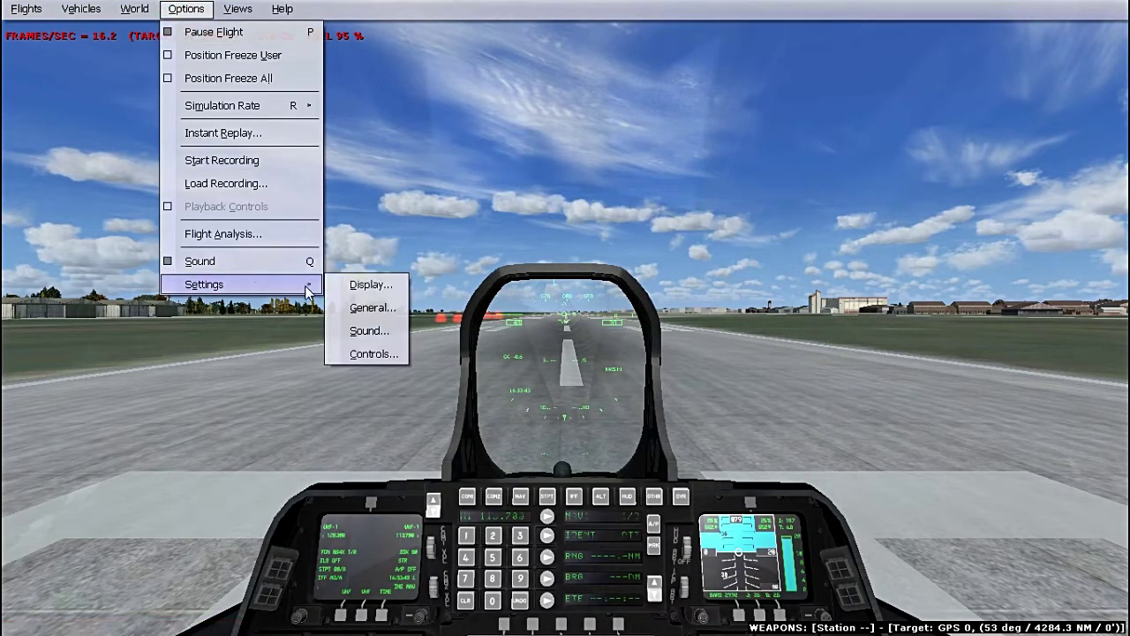
{"action": "left_click", "coordinate": [357, 285]}
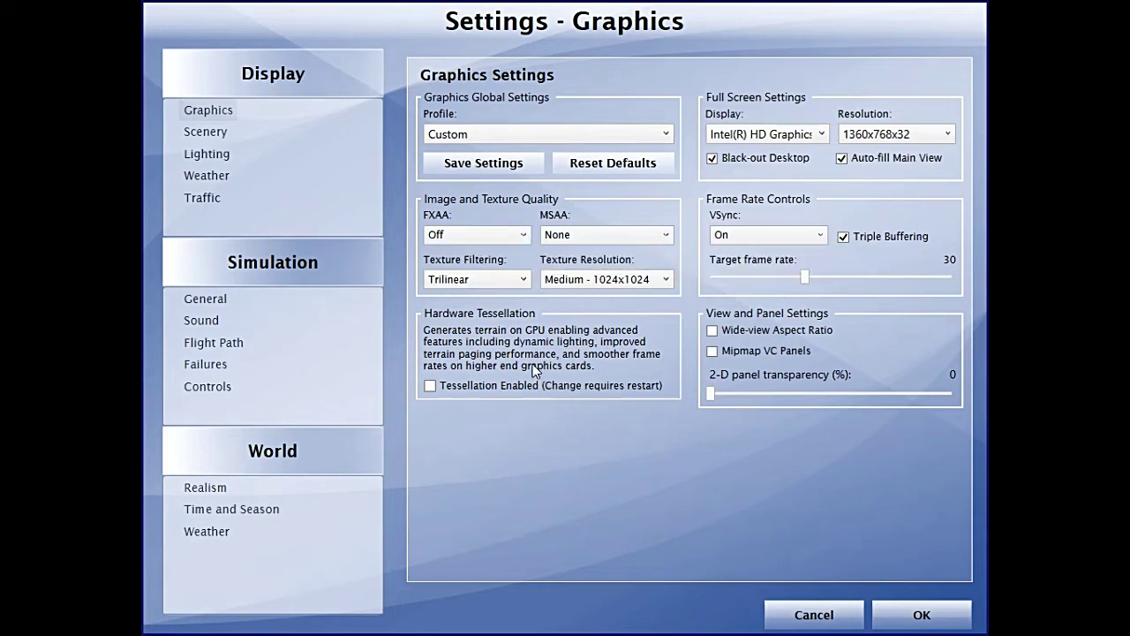
{"action": "left_click", "coordinate": [506, 280]}
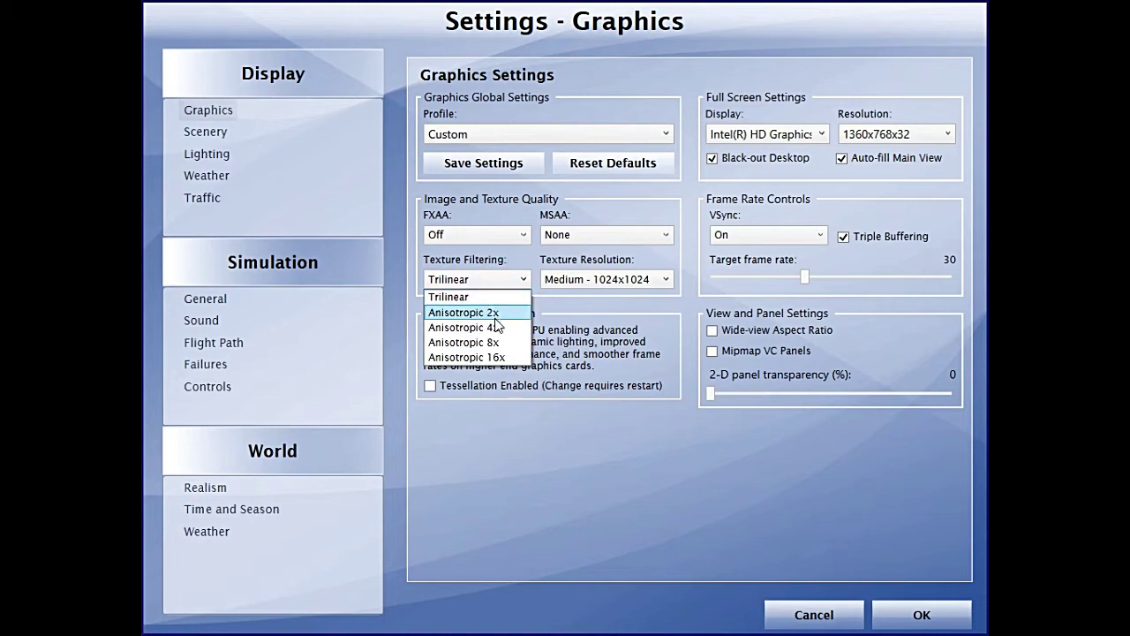
{"action": "left_click", "coordinate": [500, 281]}
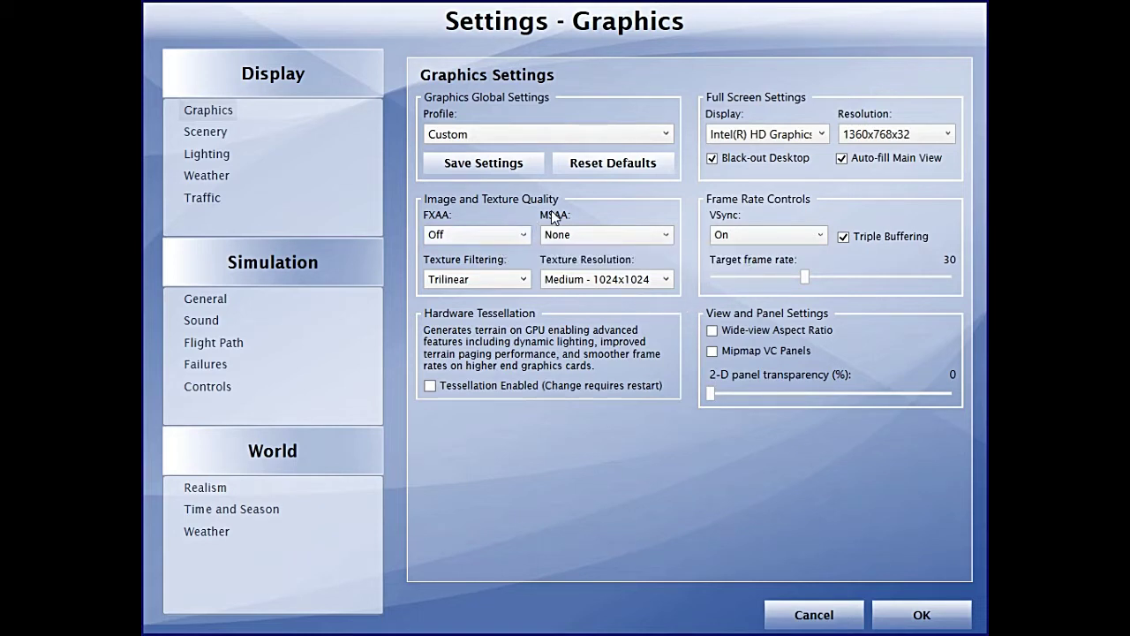
{"action": "left_click", "coordinate": [503, 237]}
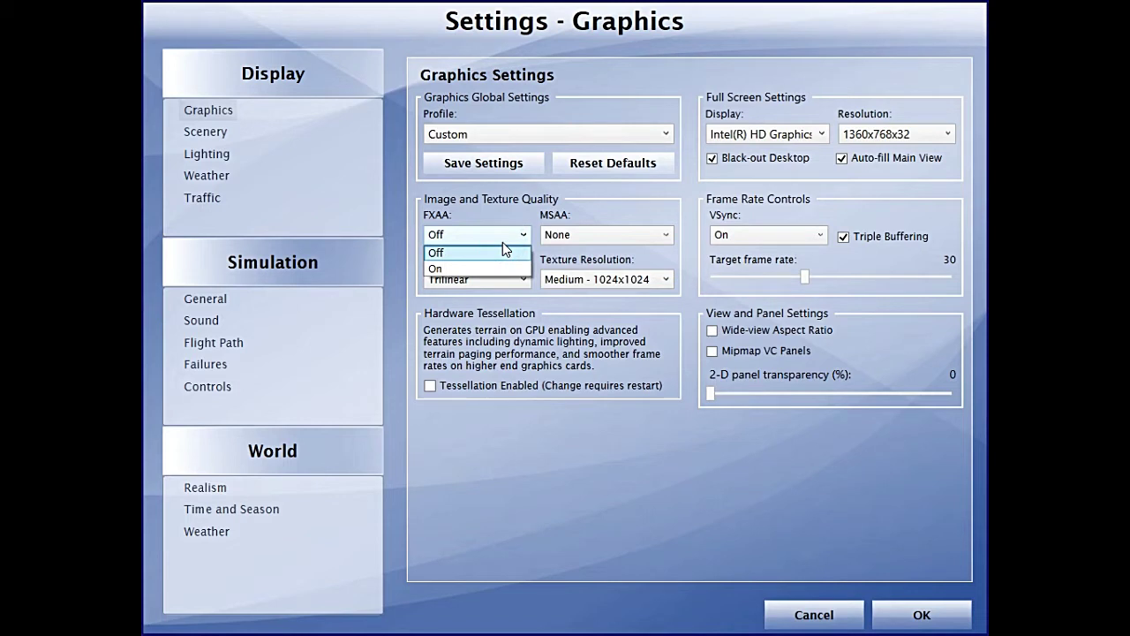
{"action": "left_click", "coordinate": [510, 236]}
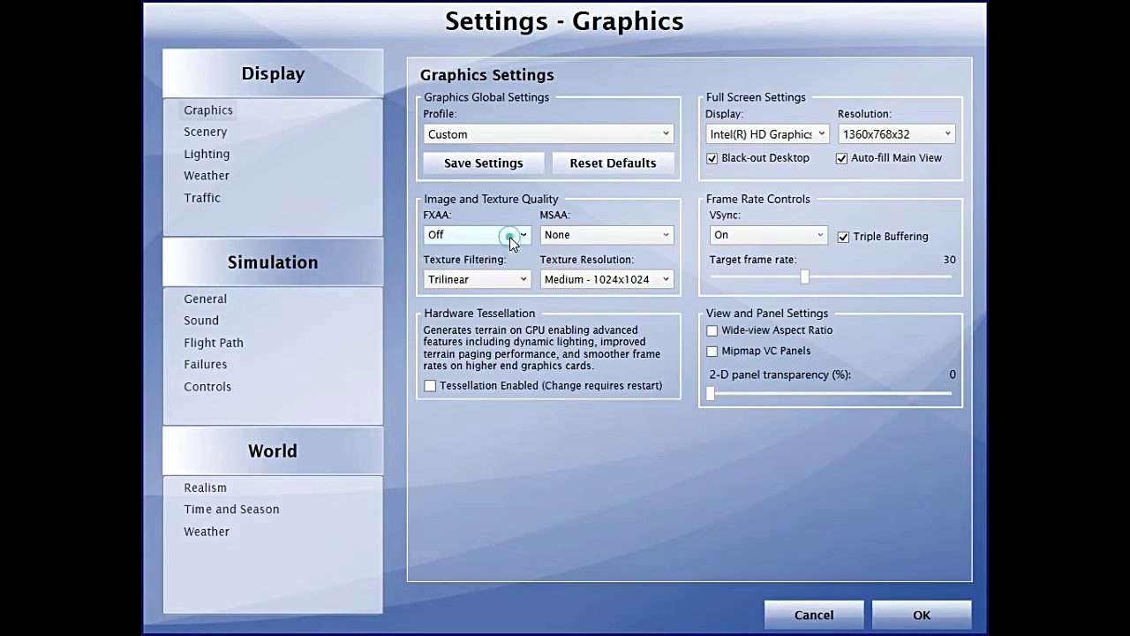
{"action": "left_click", "coordinate": [642, 244]}
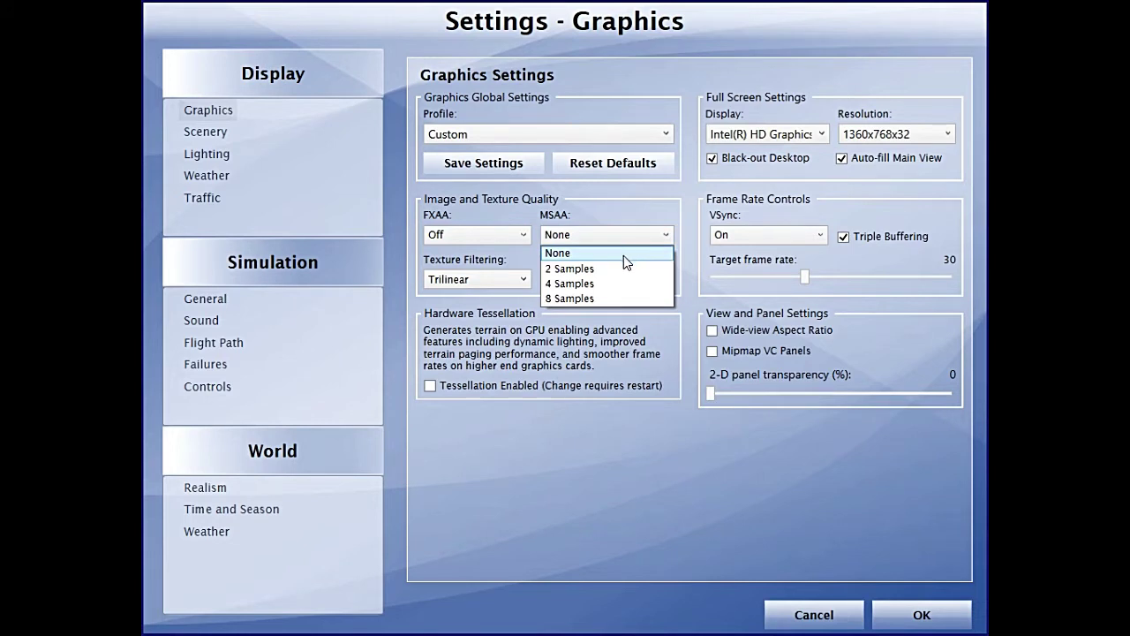
{"action": "left_click", "coordinate": [607, 255]}
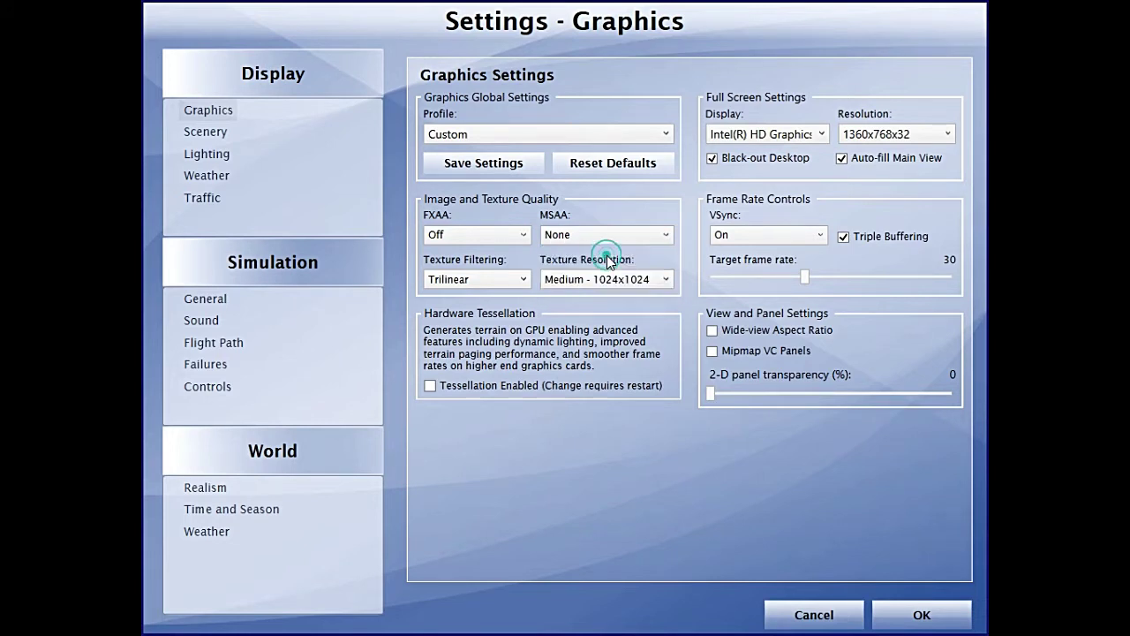
{"action": "left_click", "coordinate": [505, 281]}
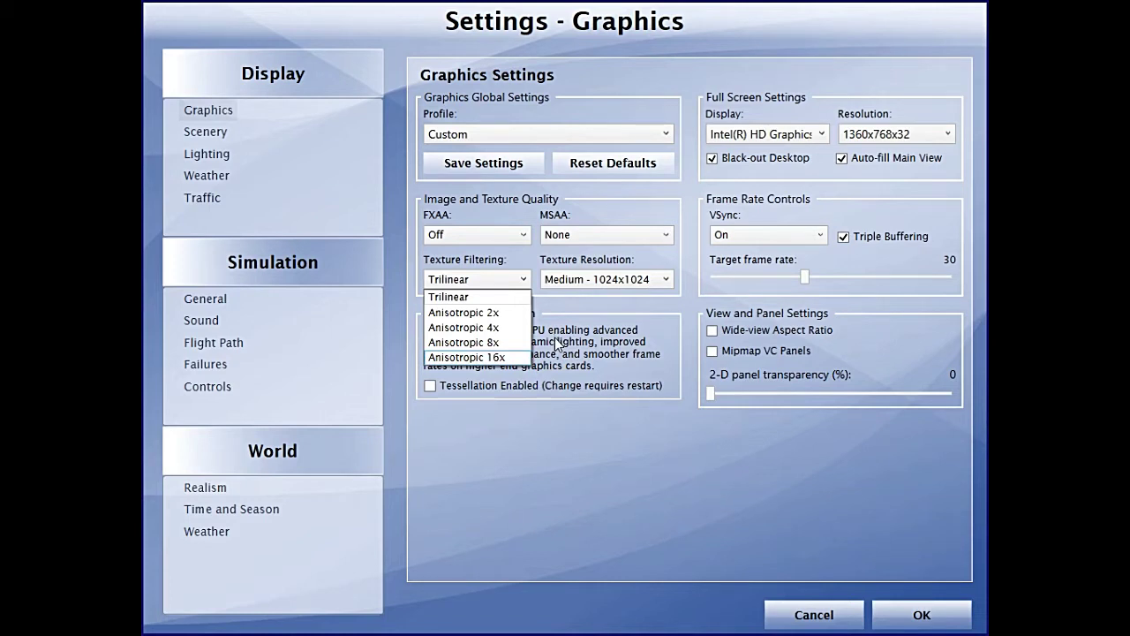
{"action": "left_click", "coordinate": [495, 296]}
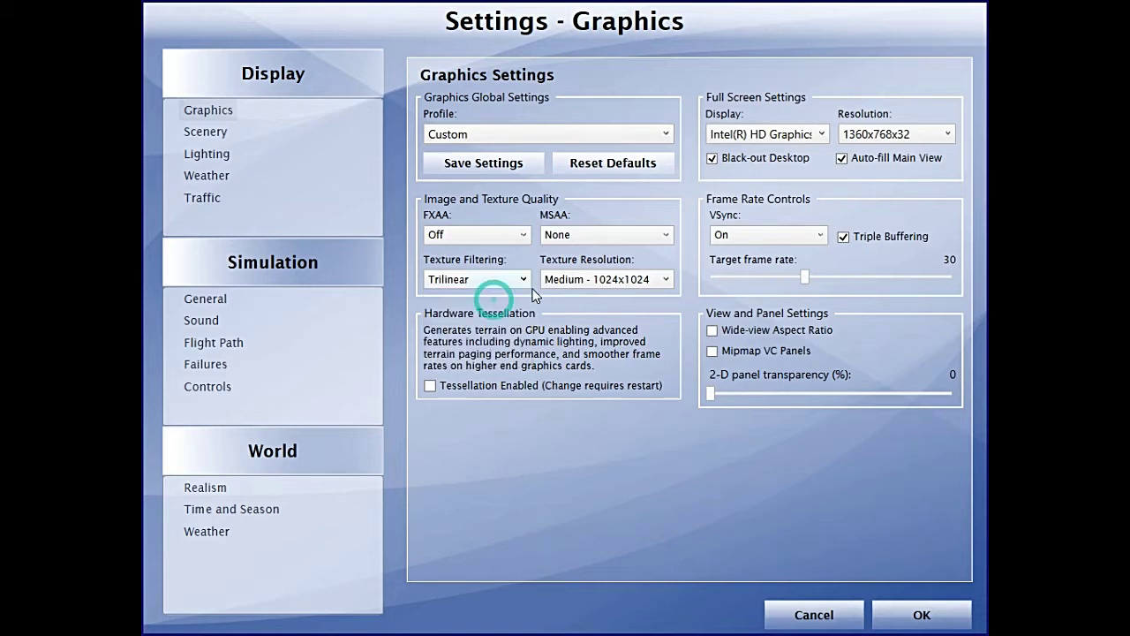
{"action": "left_click", "coordinate": [575, 279]}
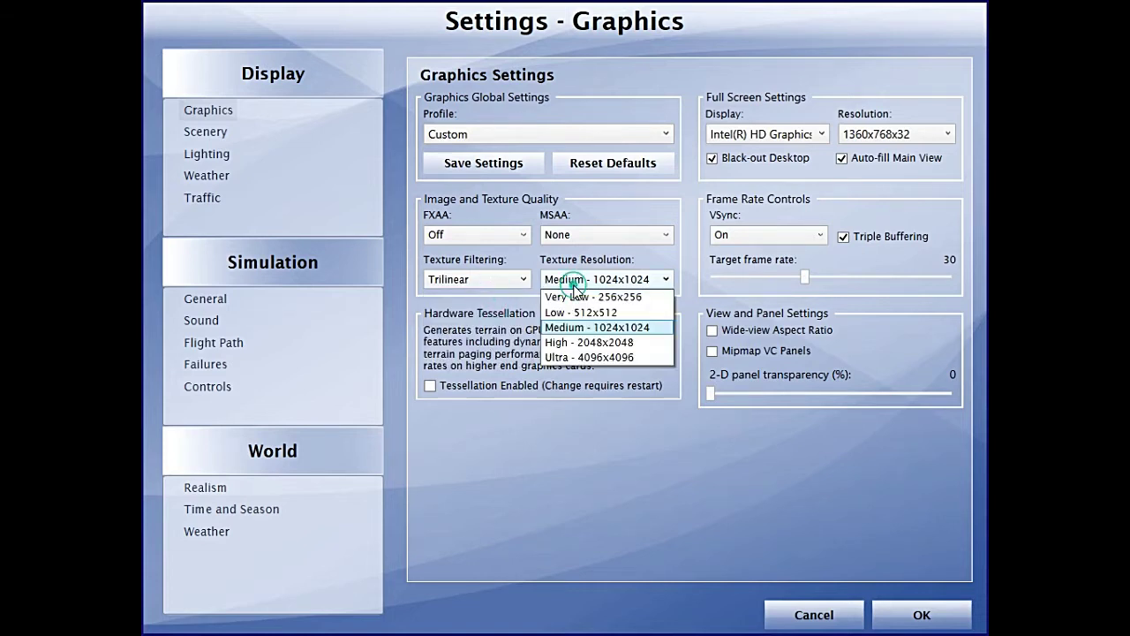
{"action": "left_click", "coordinate": [623, 329]}
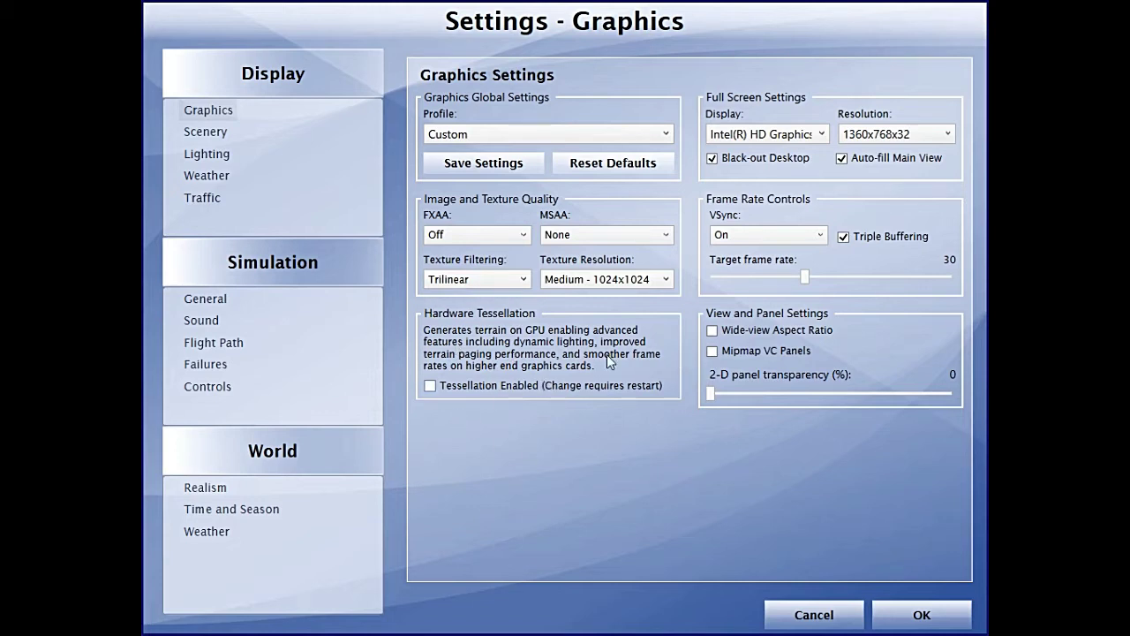
{"action": "left_click", "coordinate": [755, 138]}
{"action": "left_click", "coordinate": [752, 141]}
Step: Switch to the Scenery settings page for mesh, autogen, water and effects options
{"action": "left_click", "coordinate": [196, 133]}
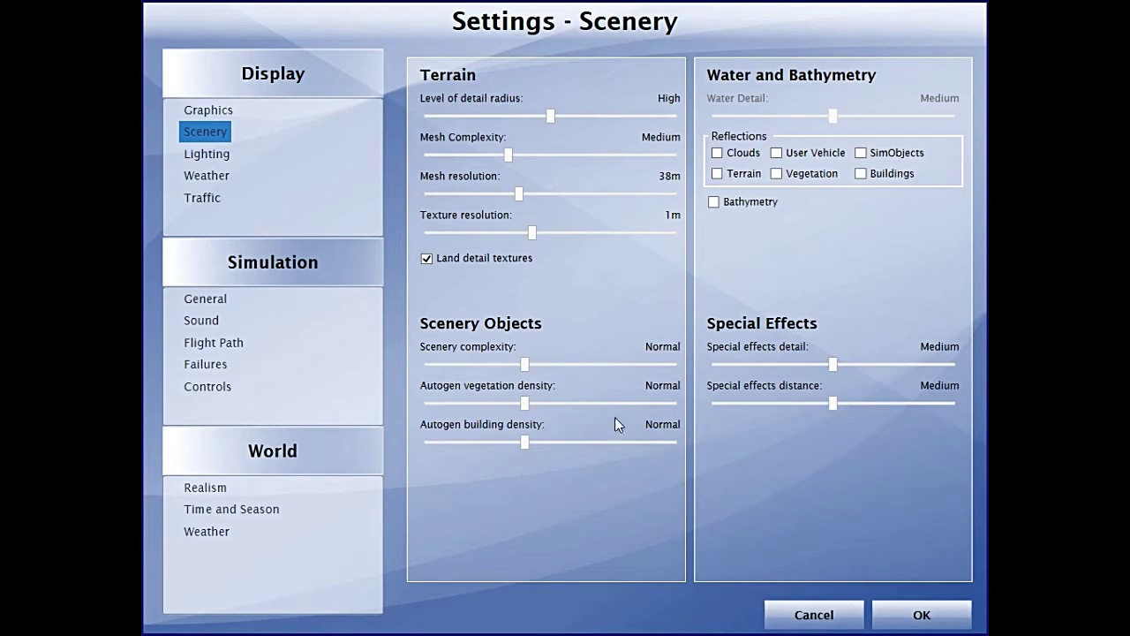
Step: Open the Lighting settings page with its lighting effects and shadow options
{"action": "left_click", "coordinate": [207, 154]}
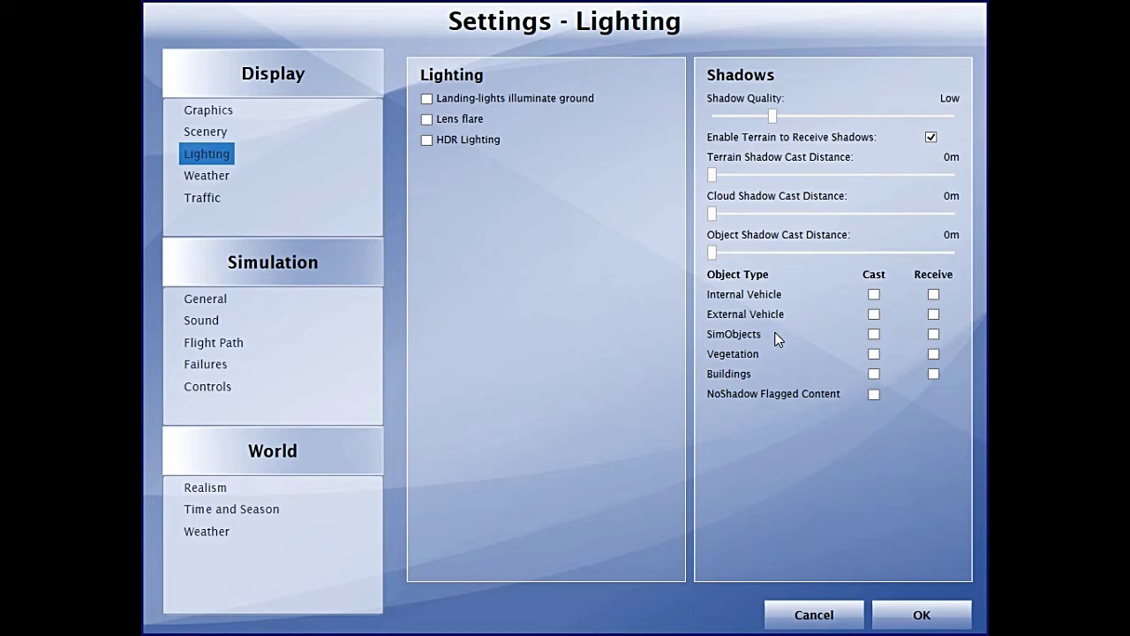
Step: Show the Weather settings with 70 mi cloud distance and Medium coverage, then open the Start menu
{"action": "left_click", "coordinate": [205, 176]}
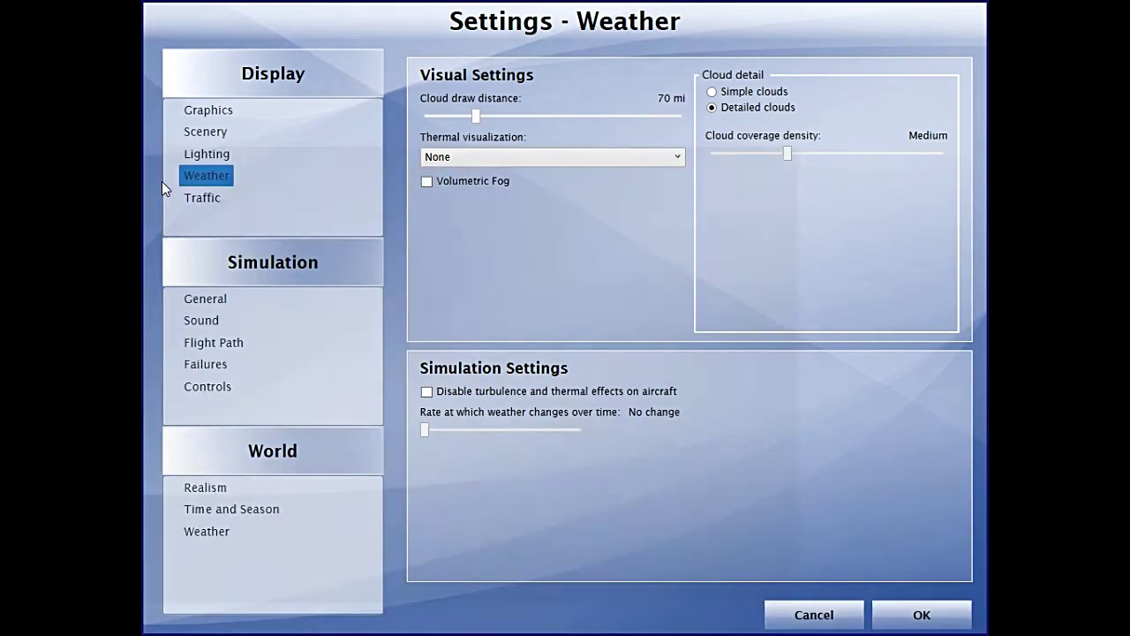
{"action": "key", "text": "super"}
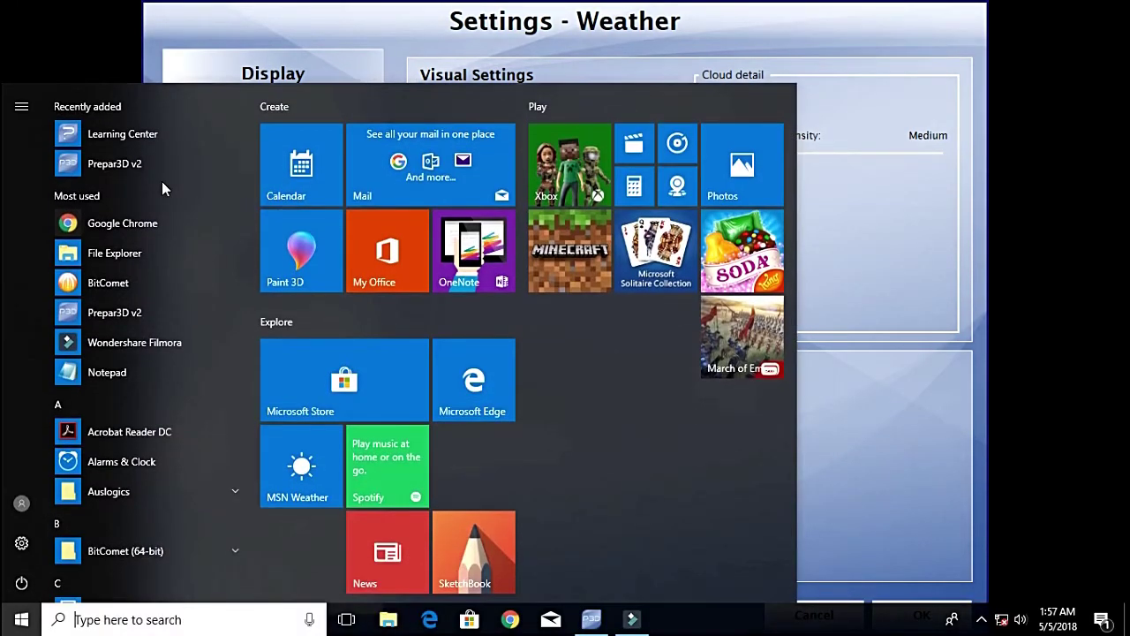
Step: Dismiss the Start menu and show the Traffic settings with all traffic densities at 0
{"action": "key", "text": "super"}
{"action": "left_click", "coordinate": [199, 198]}
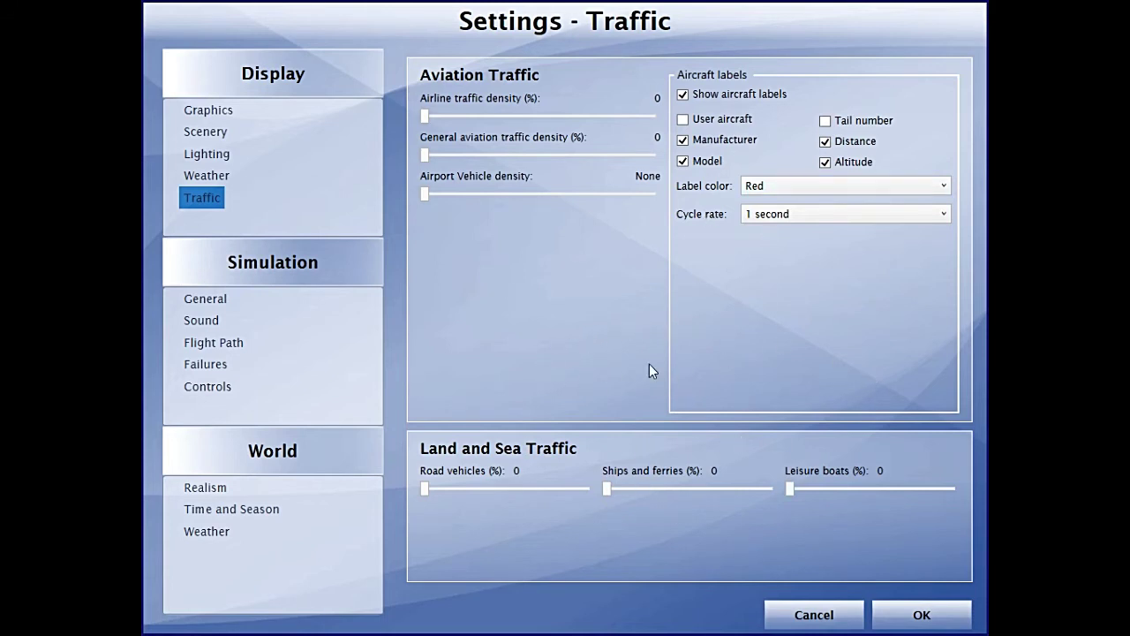
Step: Apply the settings with OK, mute the sound, and open World > Go to Airport
{"action": "left_click", "coordinate": [940, 619]}
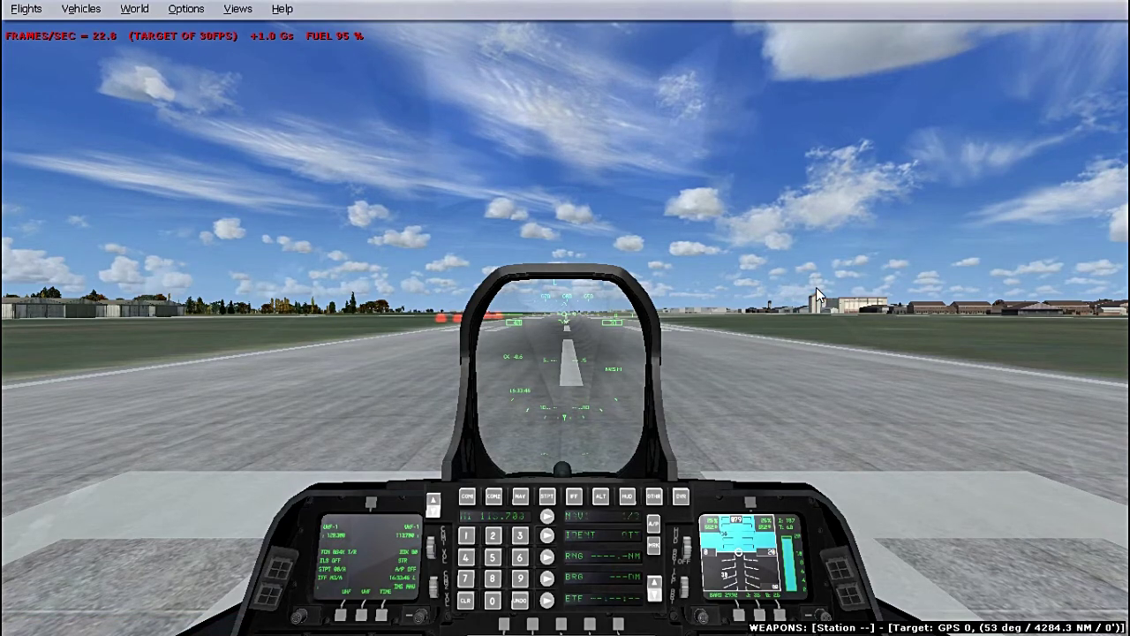
{"action": "key", "text": "s"}
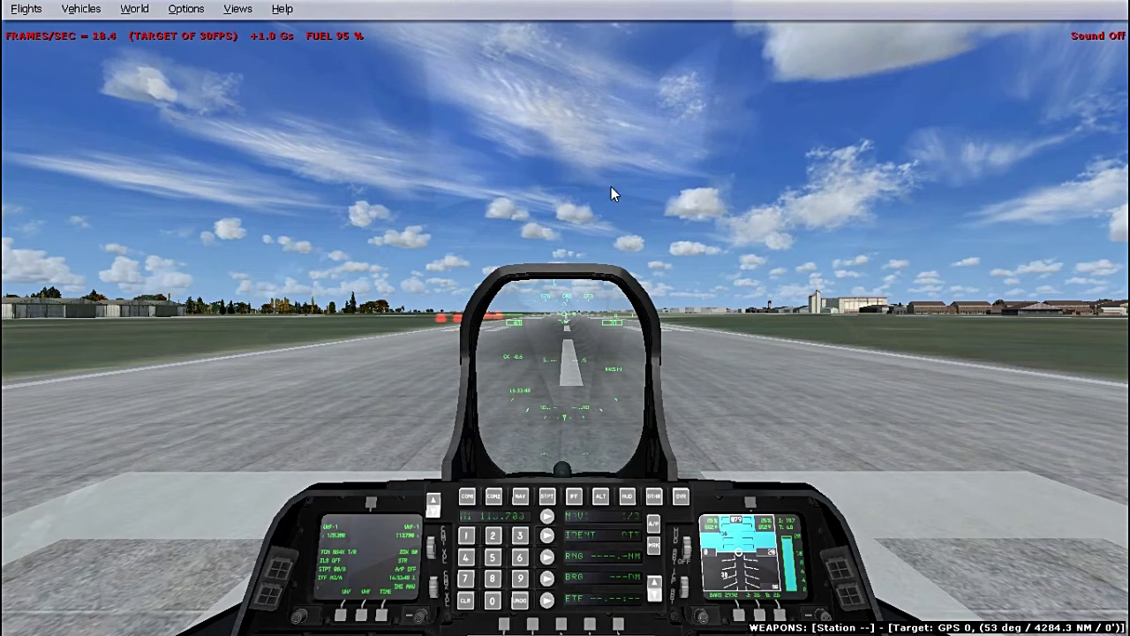
{"action": "left_click", "coordinate": [181, 10]}
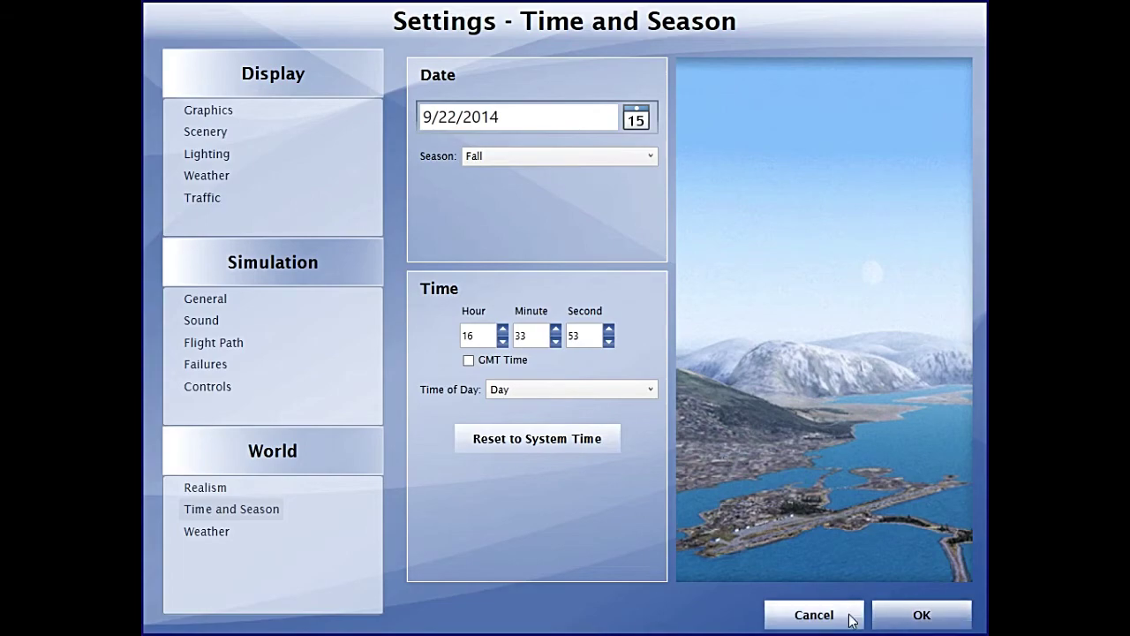
{"action": "left_click", "coordinate": [920, 614]}
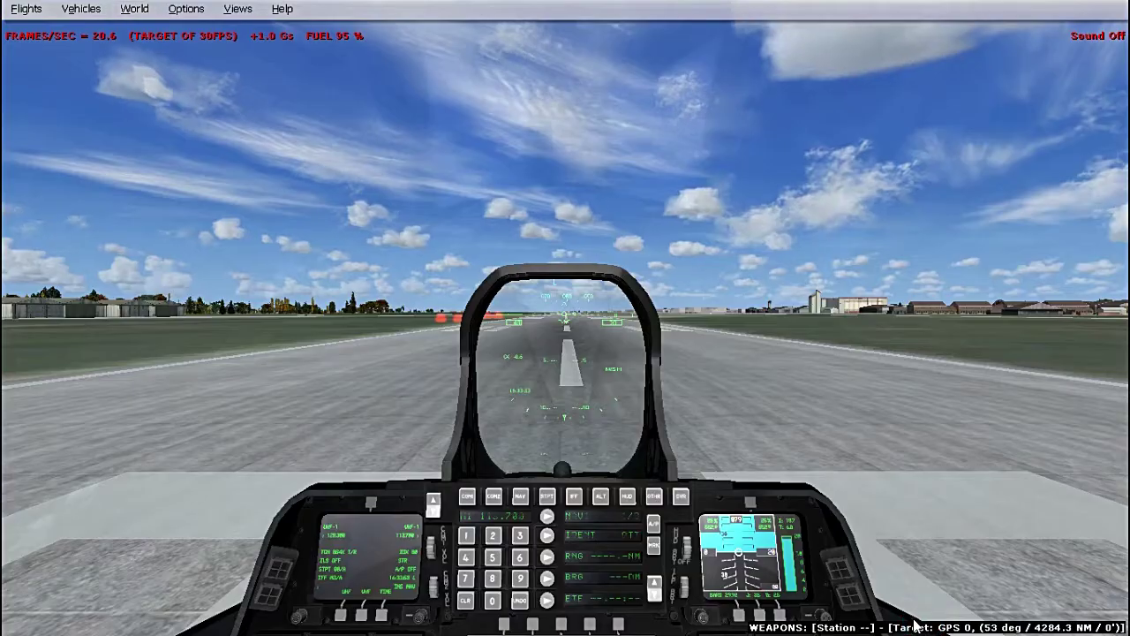
{"action": "left_click", "coordinate": [142, 12]}
{"action": "left_click", "coordinate": [172, 82]}
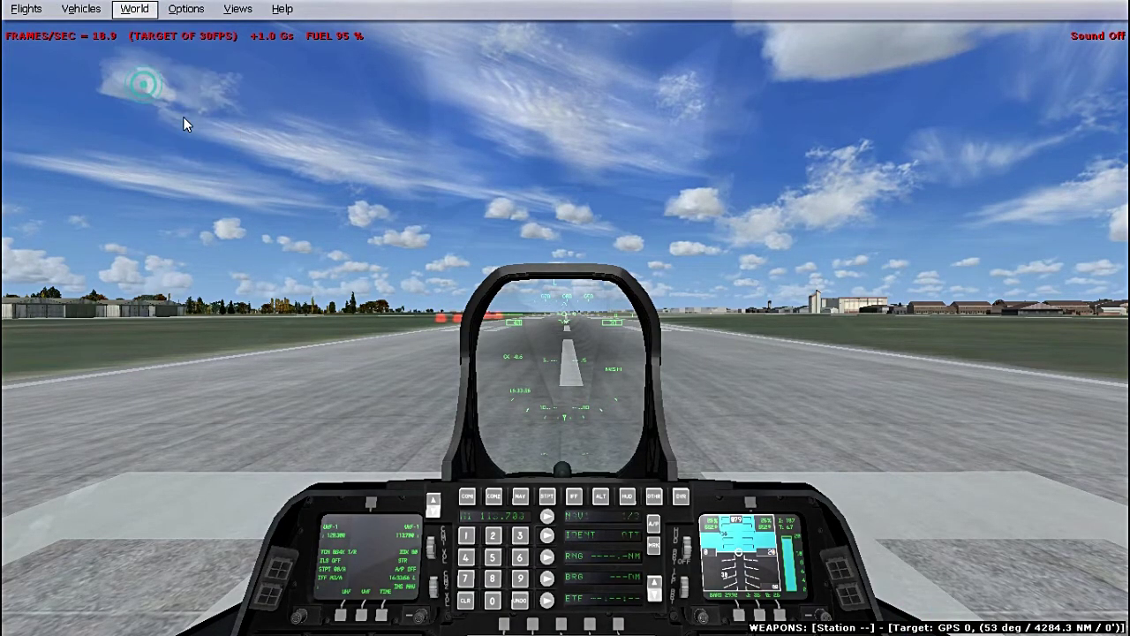
Step: Search airports by city 'os' and relocate the aircraft to Gardermoen (ENGM), Oslo
{"action": "left_click", "coordinate": [810, 92]}
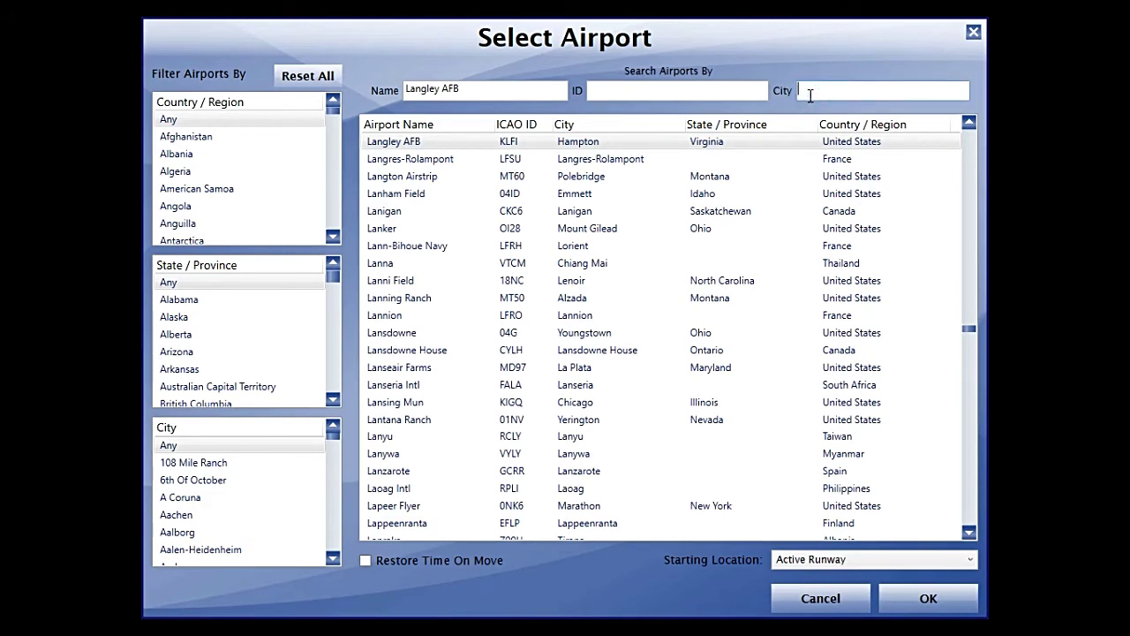
{"action": "type", "text": "oslo"}
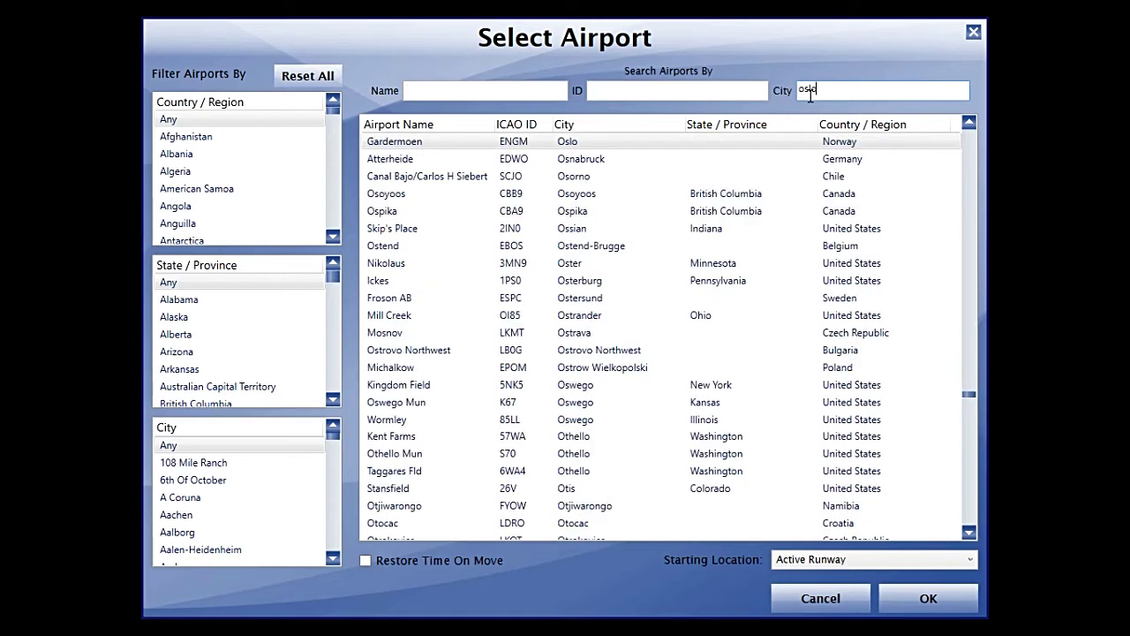
{"action": "left_click", "coordinate": [927, 602]}
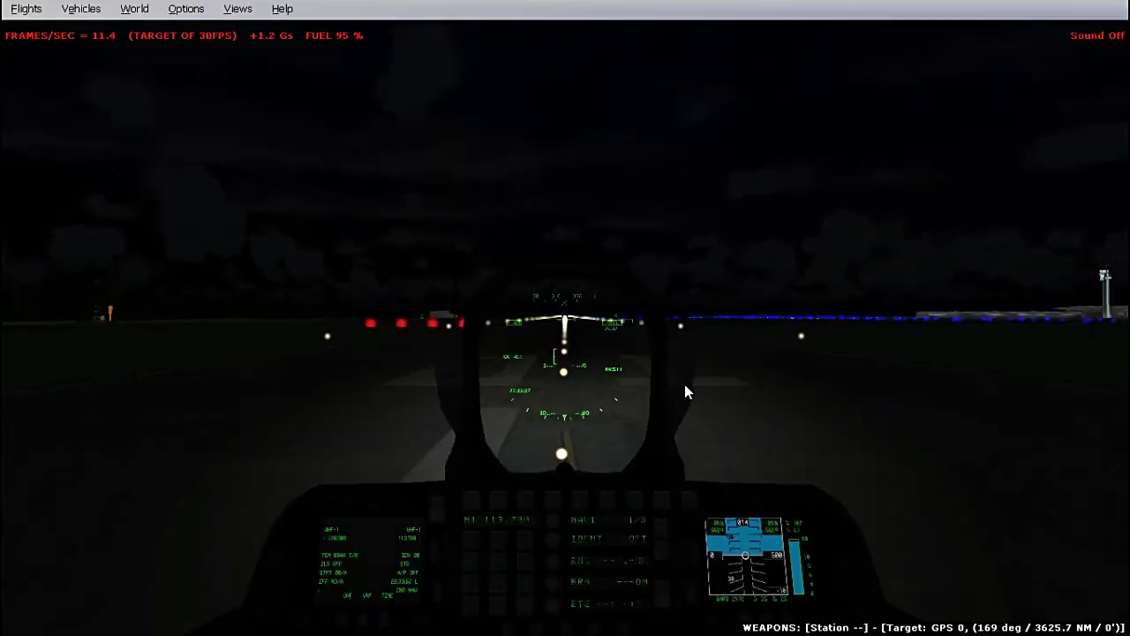
{"action": "left_click", "coordinate": [138, 13]}
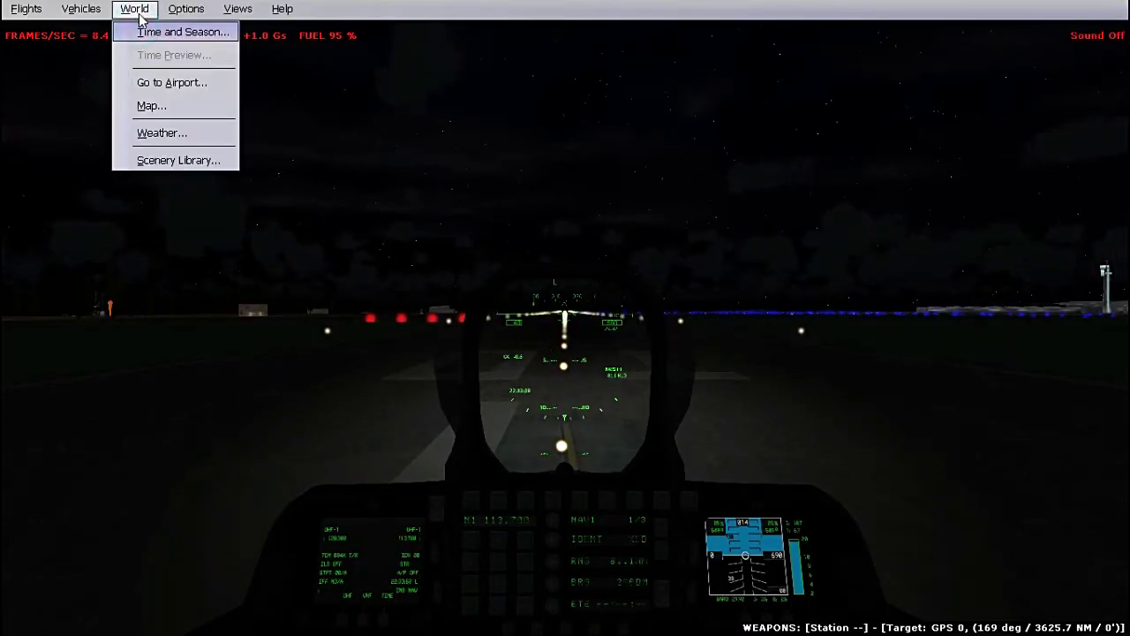
Step: Set the season to Spring and time of day to Day, then apply
{"action": "left_click", "coordinate": [187, 33]}
{"action": "left_click", "coordinate": [529, 156]}
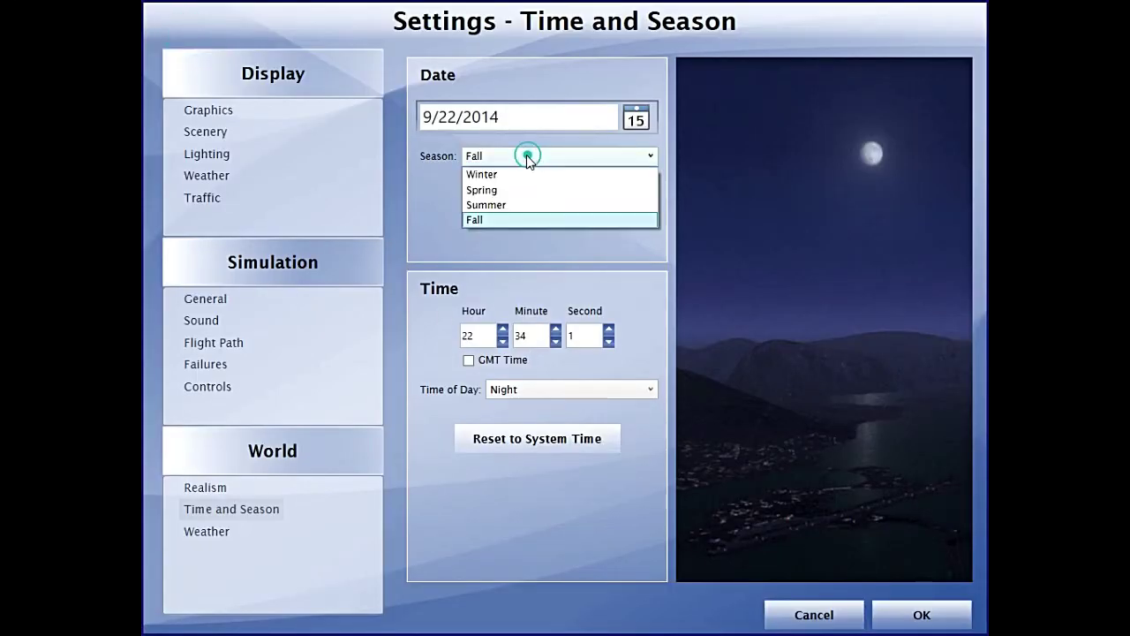
{"action": "left_click", "coordinate": [512, 189]}
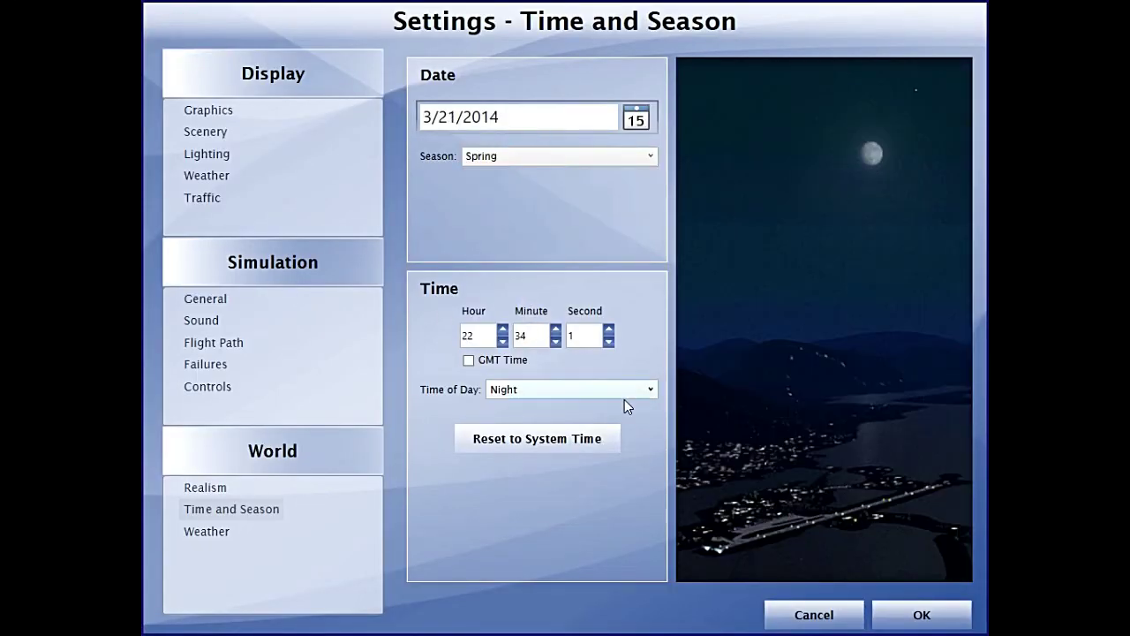
{"action": "left_click", "coordinate": [644, 391]}
{"action": "left_click", "coordinate": [609, 422]}
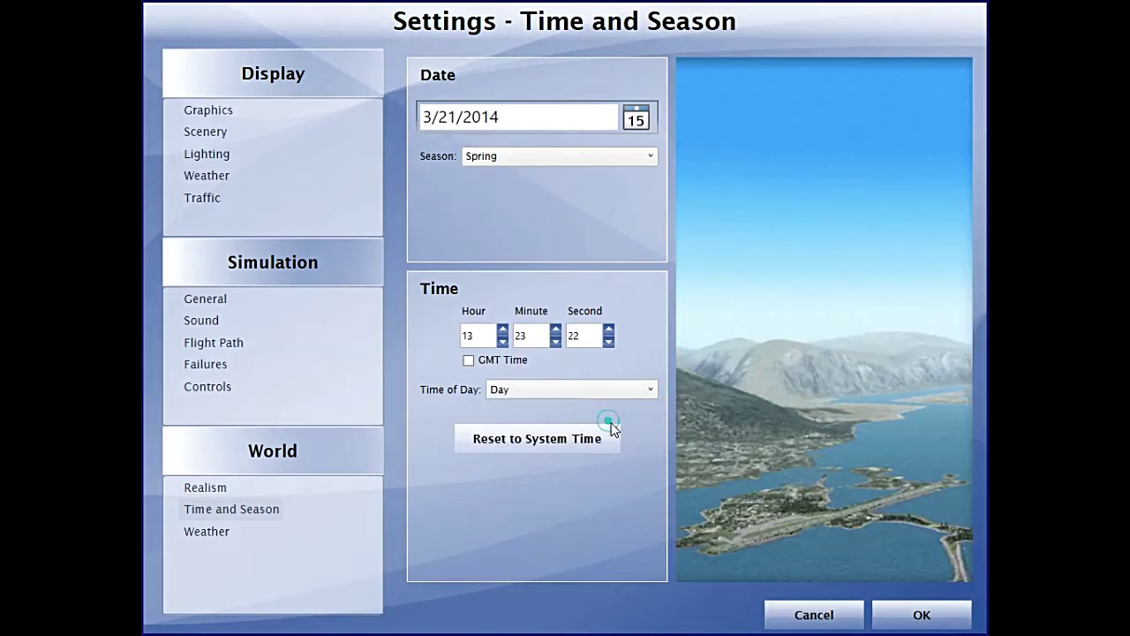
{"action": "left_click", "coordinate": [937, 617]}
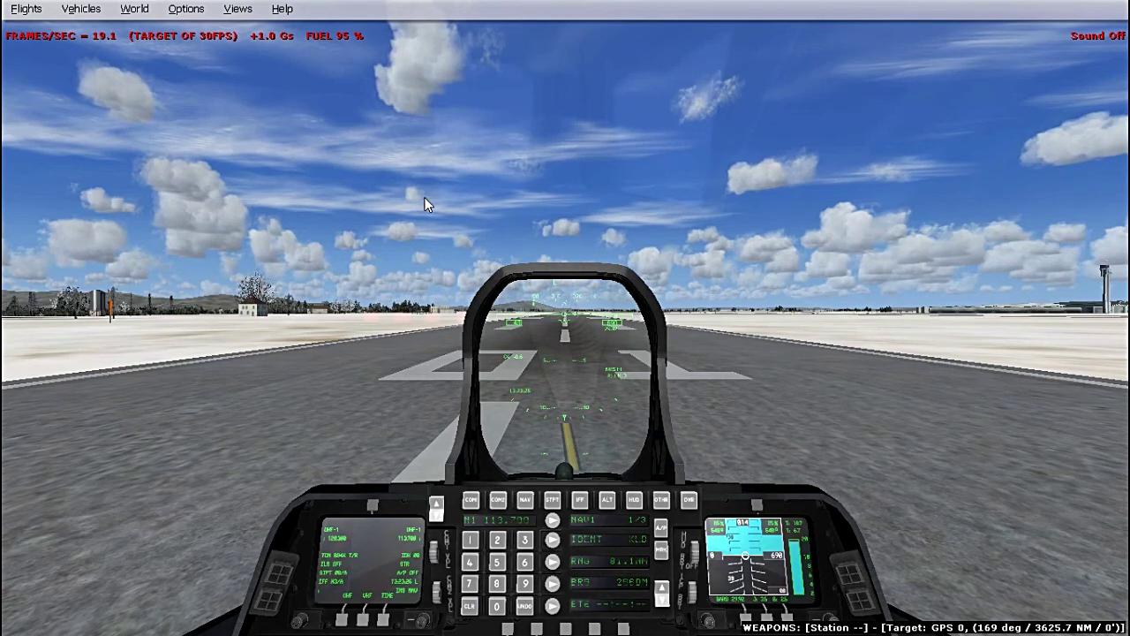
Step: Apply the Clear Skies weather theme for a cloudless sky over the Oslo runway
{"action": "left_click", "coordinate": [99, 11]}
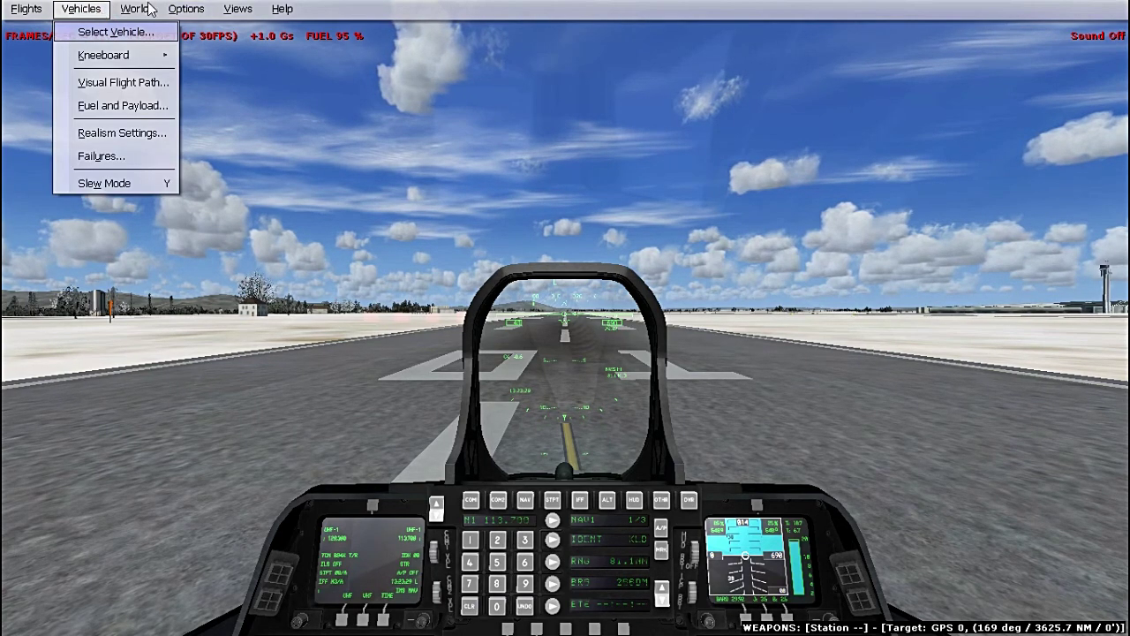
{"action": "left_click", "coordinate": [192, 10]}
{"action": "mouse_move", "coordinate": [139, 10]}
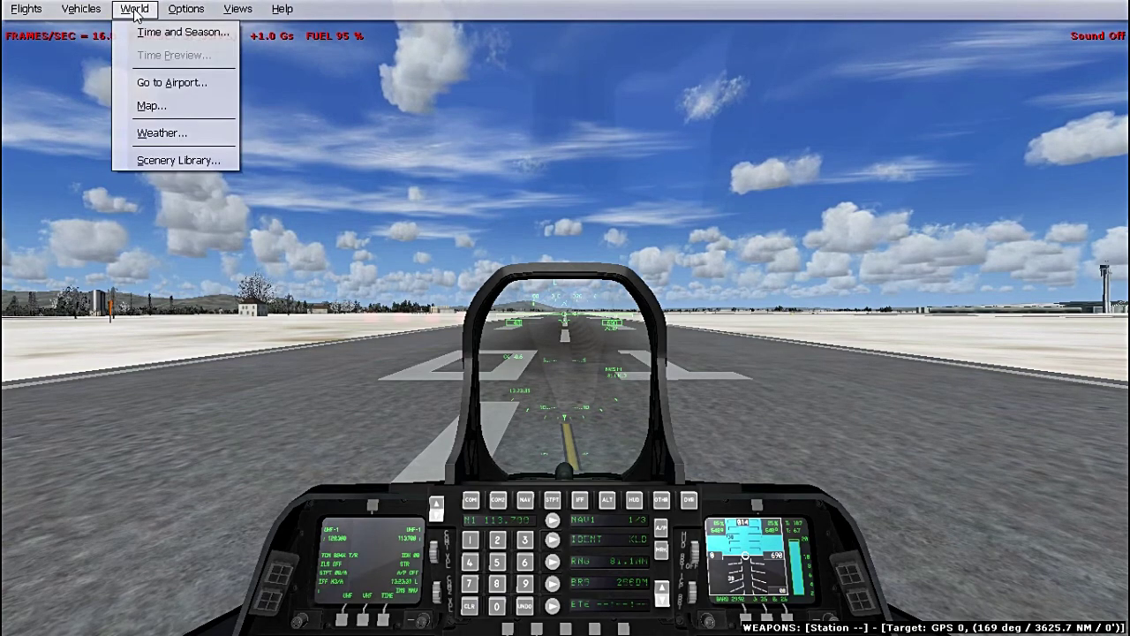
{"action": "left_click", "coordinate": [162, 134]}
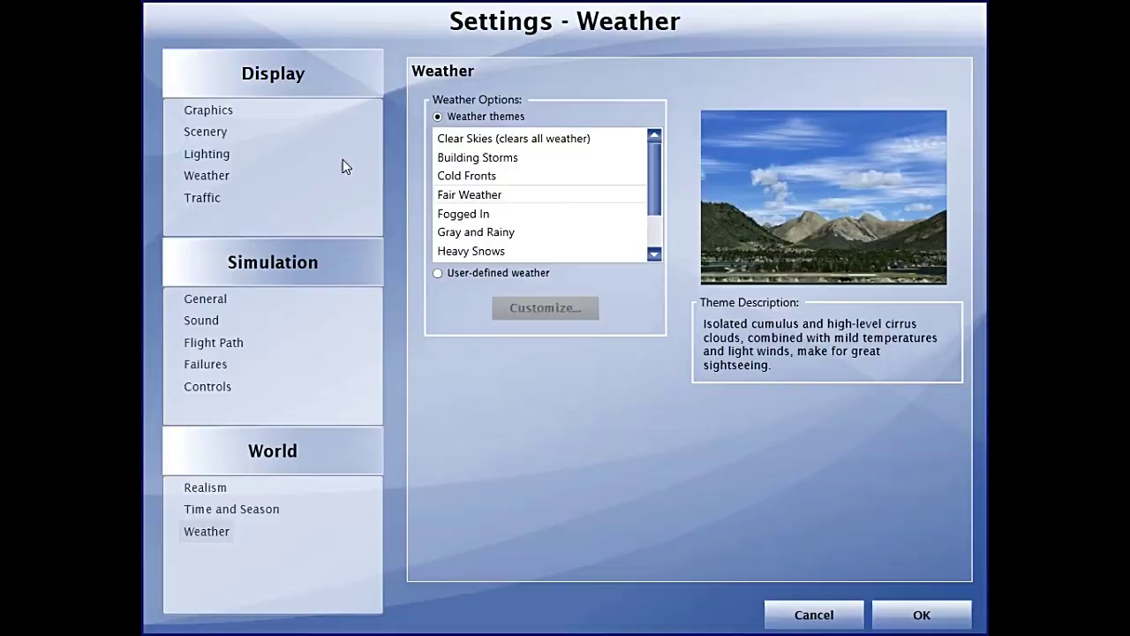
{"action": "left_click", "coordinate": [472, 141]}
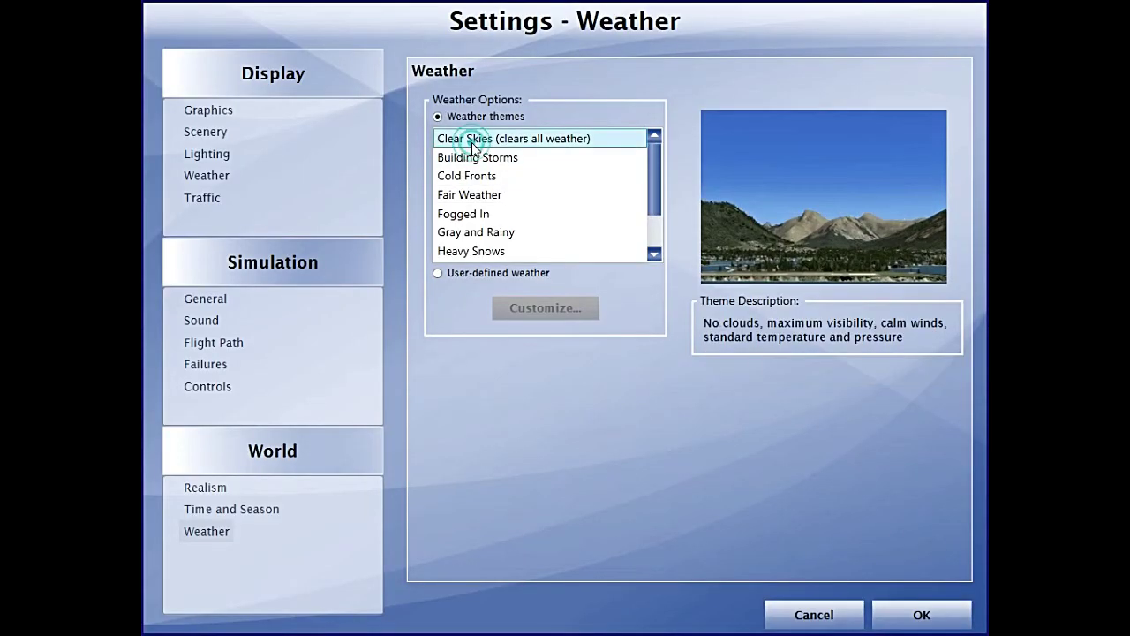
{"action": "left_click", "coordinate": [921, 614]}
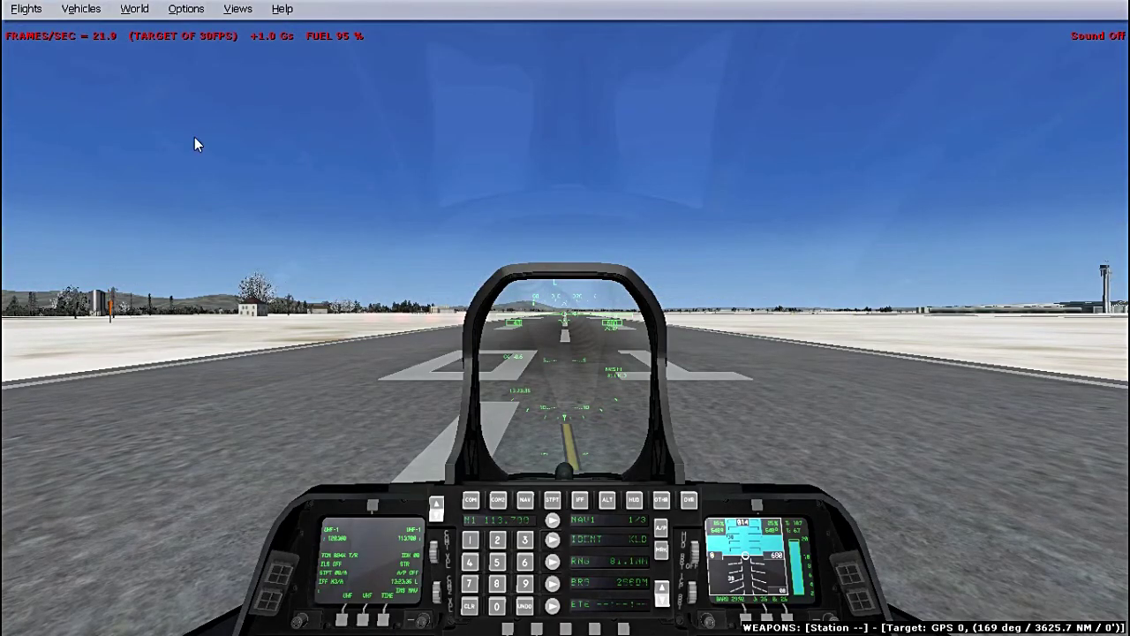
Step: Pick T-6 SP2 #3 from the vehicle list and confirm it as the aircraft
{"action": "left_click", "coordinate": [93, 11]}
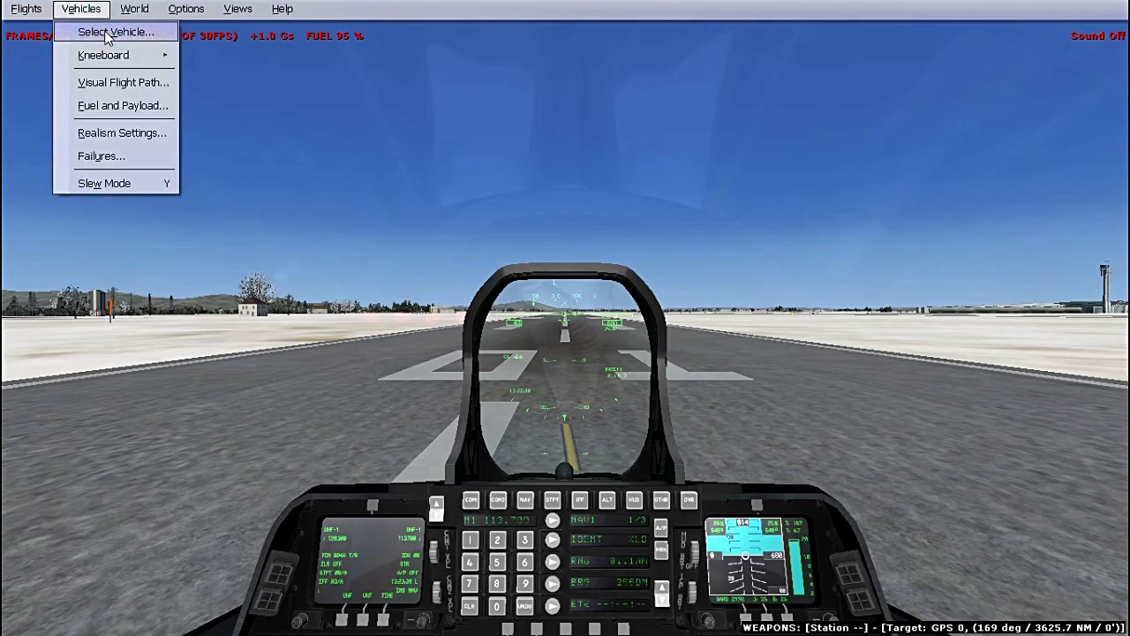
{"action": "left_click", "coordinate": [106, 32]}
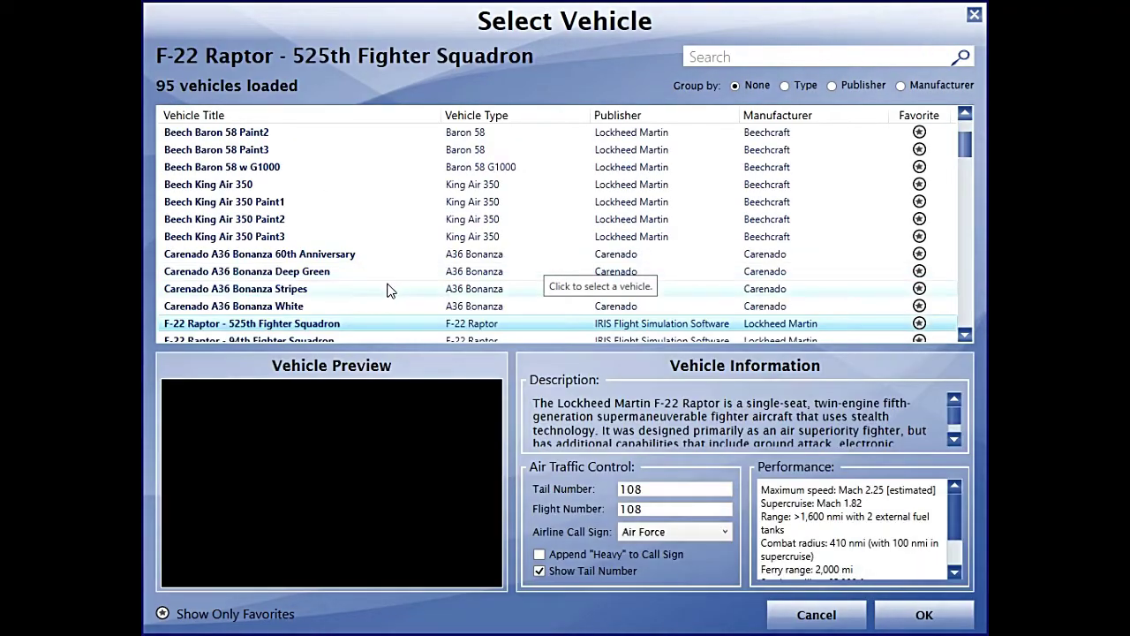
{"action": "scroll", "coordinate": [389, 292], "scroll_direction": "down", "scroll_amount": 15}
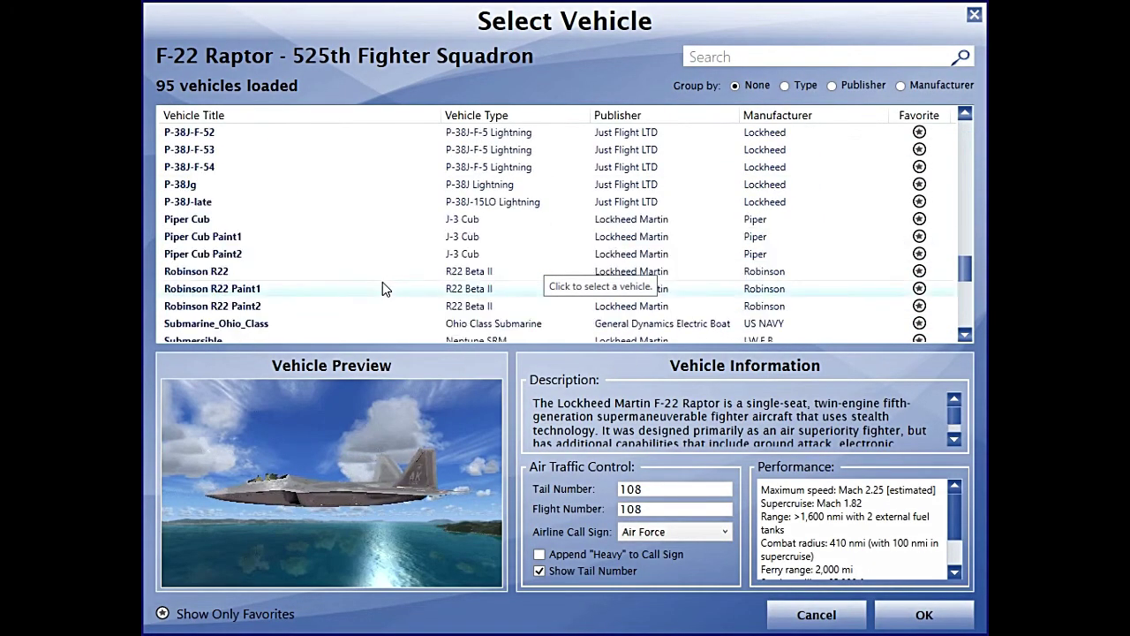
{"action": "scroll", "coordinate": [382, 281], "scroll_direction": "down", "scroll_amount": 10}
{"action": "left_click", "coordinate": [224, 220]}
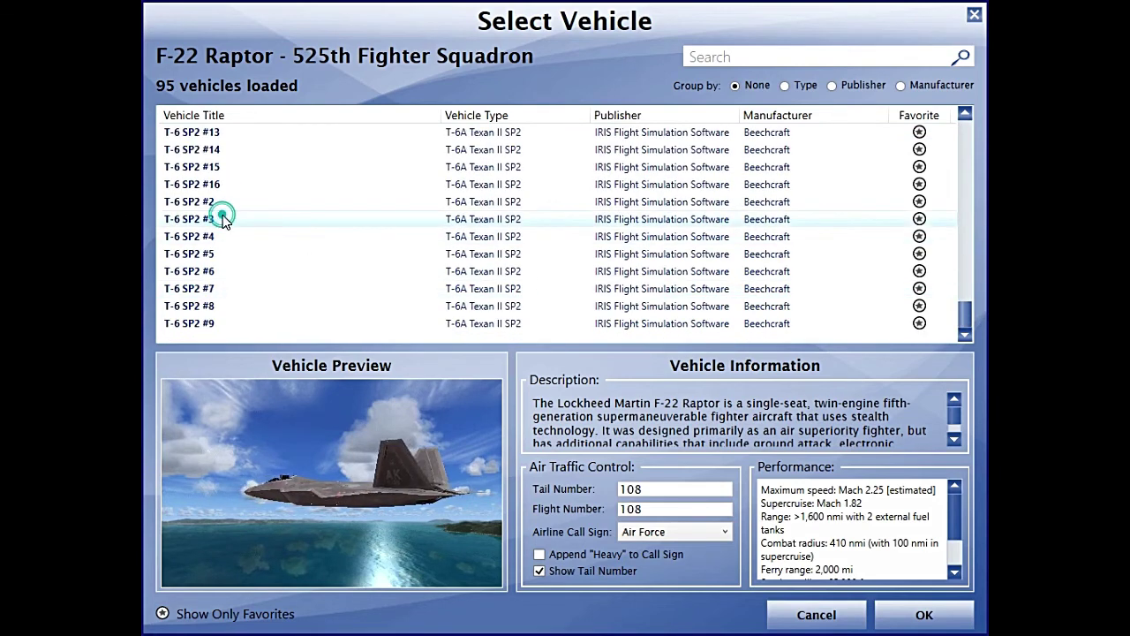
{"action": "left_click", "coordinate": [904, 623]}
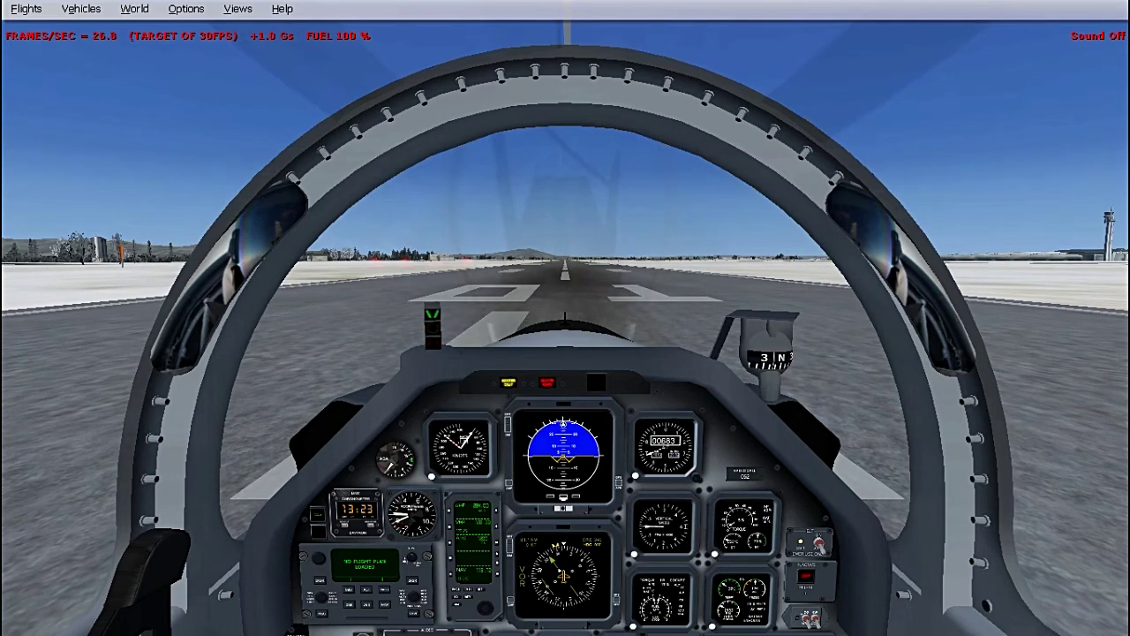
Step: Adjust the virtual cockpit zoom to 0.30 so the full canopy and panel show
{"action": "key", "text": "equal"}
{"action": "key", "text": "equal"}
{"action": "key", "text": "equal"}
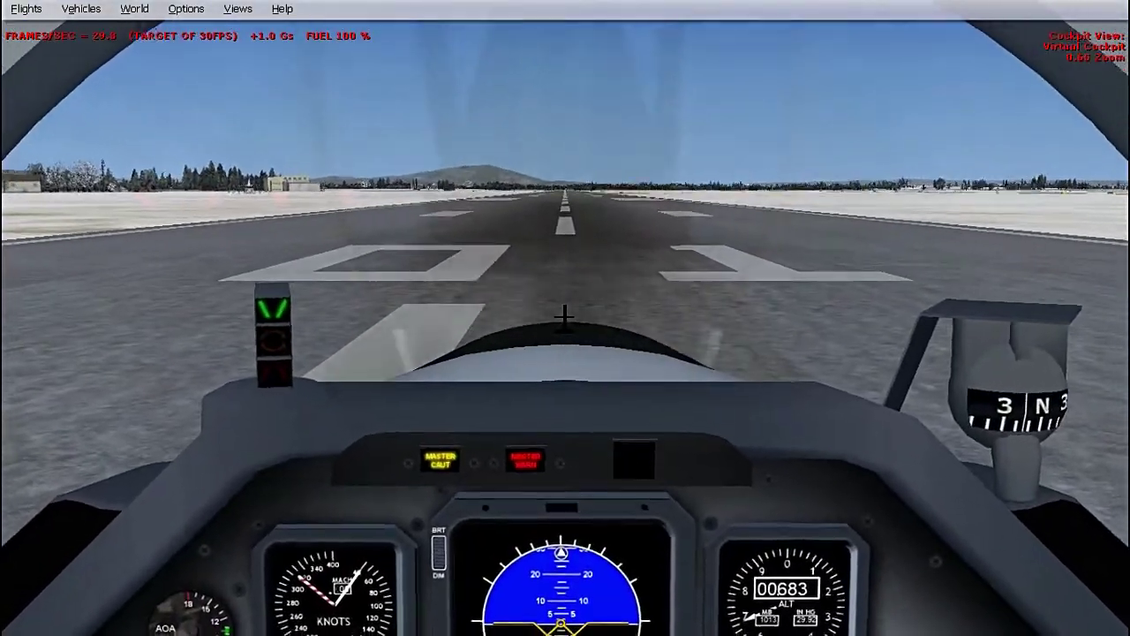
{"action": "key", "text": "minus"}
{"action": "key", "text": "minus"}
{"action": "key", "text": "minus"}
{"action": "key", "text": "equal"}
{"action": "key", "text": "equal"}
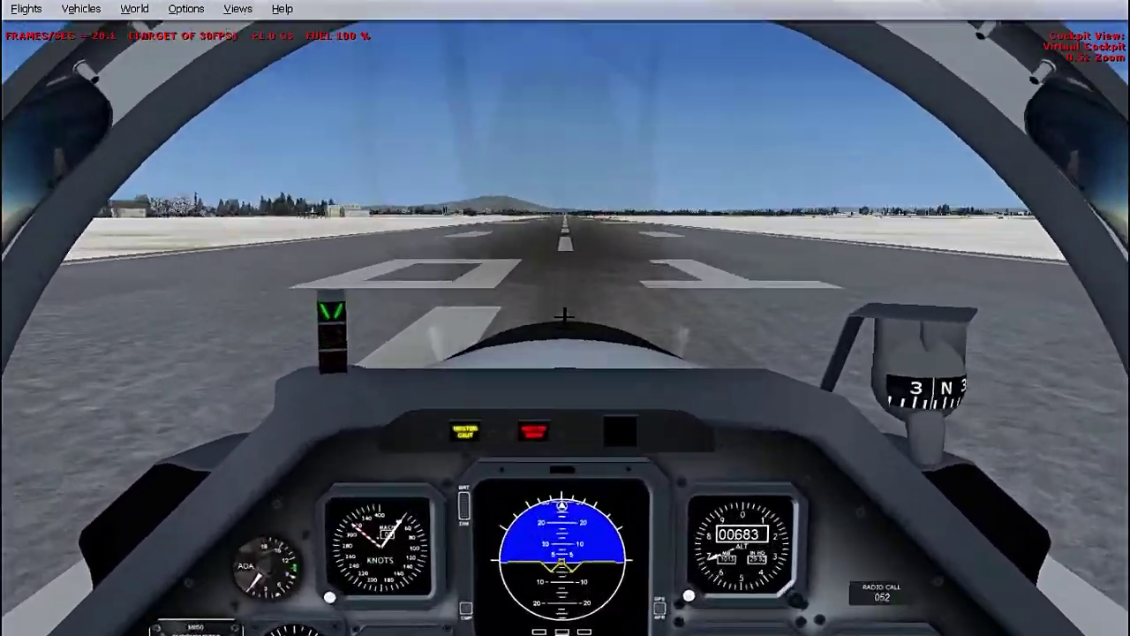
{"action": "key", "text": "equal"}
{"action": "key", "text": "equal"}
{"action": "key", "text": "equal"}
{"action": "key", "text": "equal"}
{"action": "key", "text": "equal"}
{"action": "key", "text": "equal"}
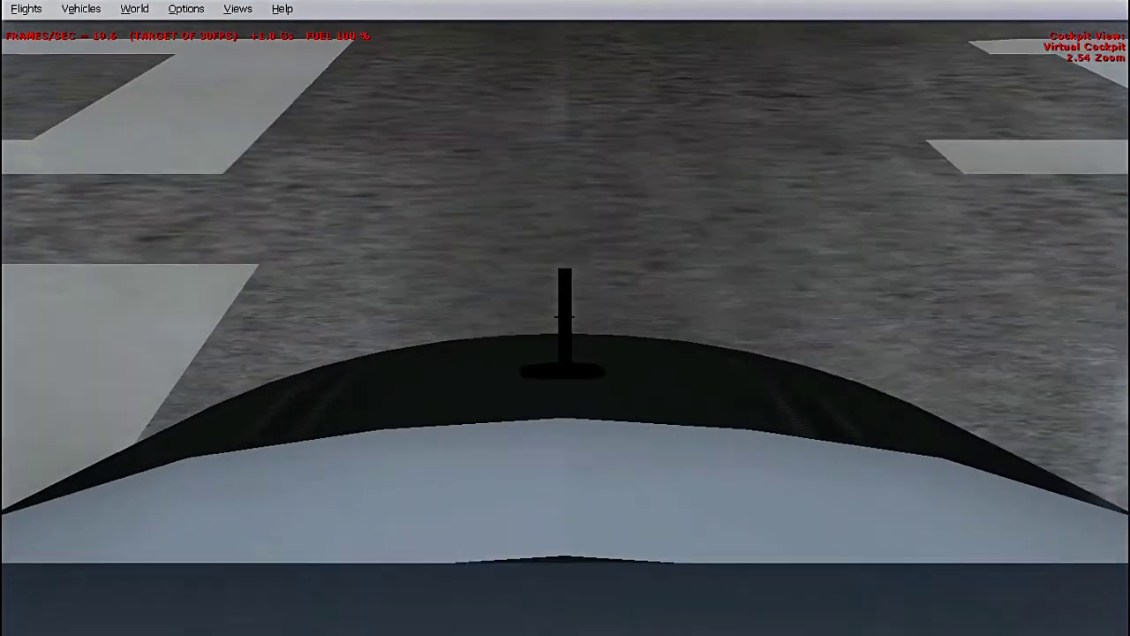
{"action": "key", "text": "minus"}
{"action": "key", "text": "minus"}
{"action": "key", "text": "minus"}
{"action": "key", "text": "minus"}
{"action": "key", "text": "minus"}
{"action": "key", "text": "minus"}
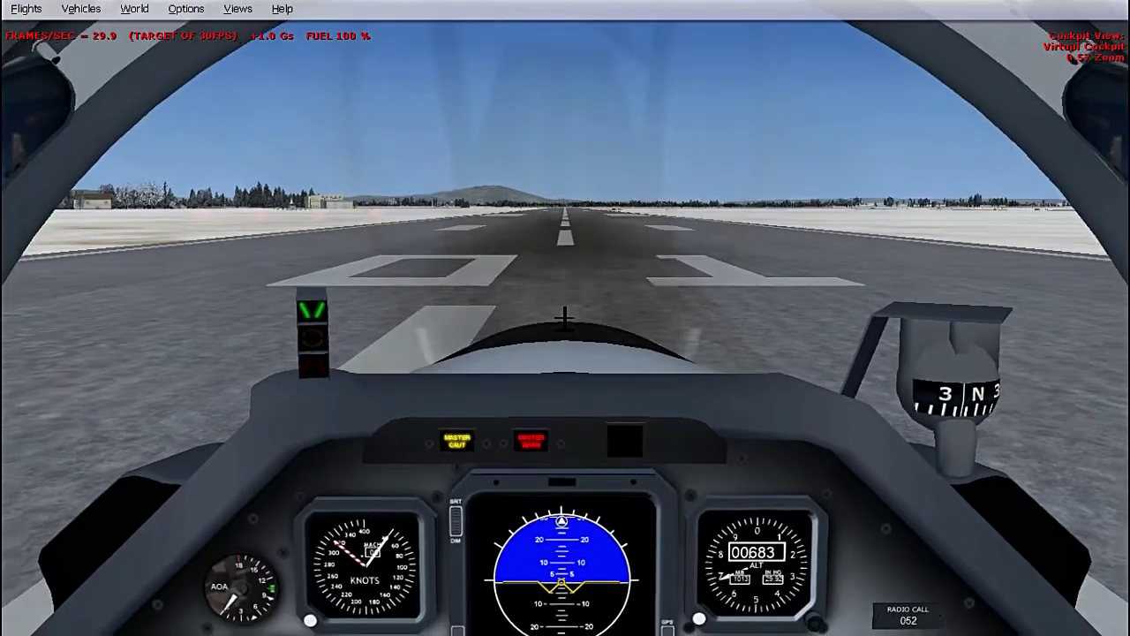
{"action": "key", "text": "minus"}
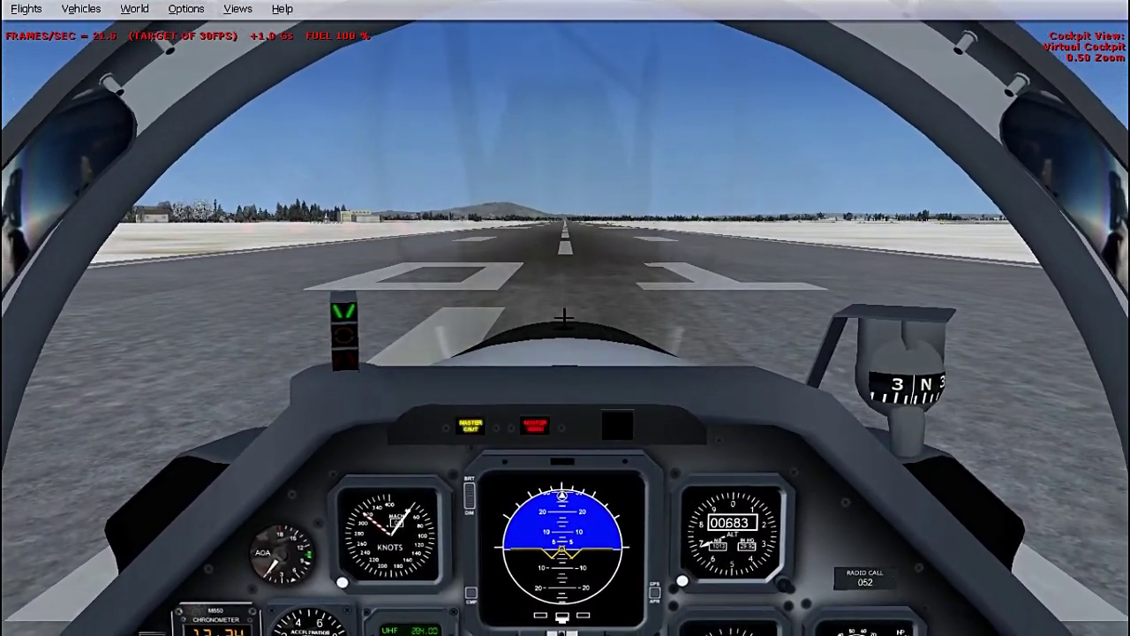
{"action": "key", "text": "minus"}
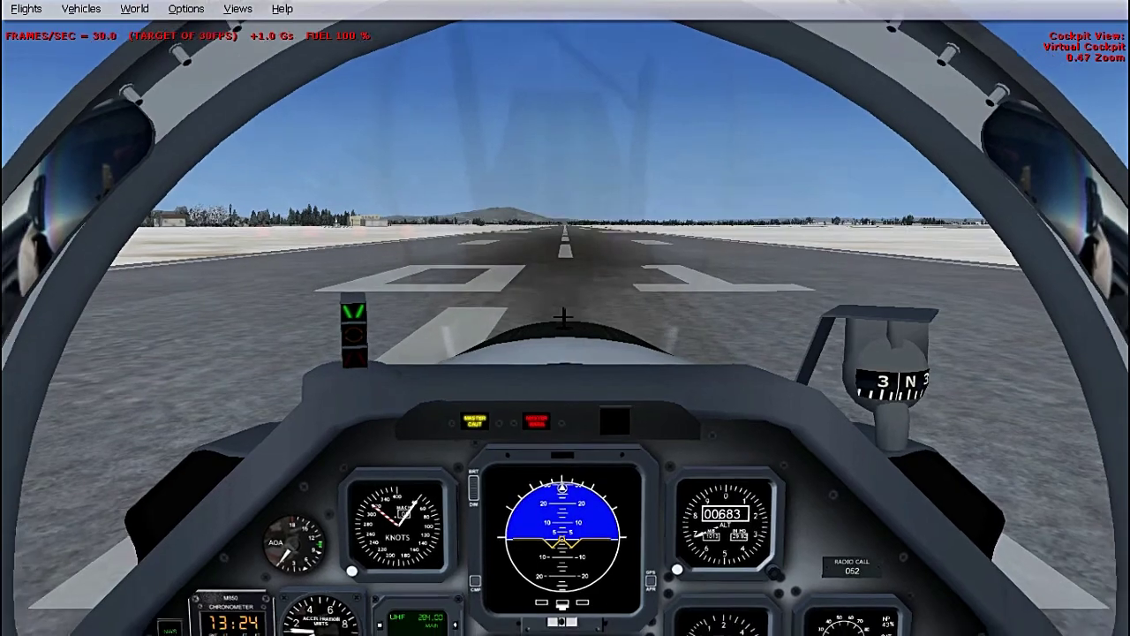
{"action": "key", "text": "minus"}
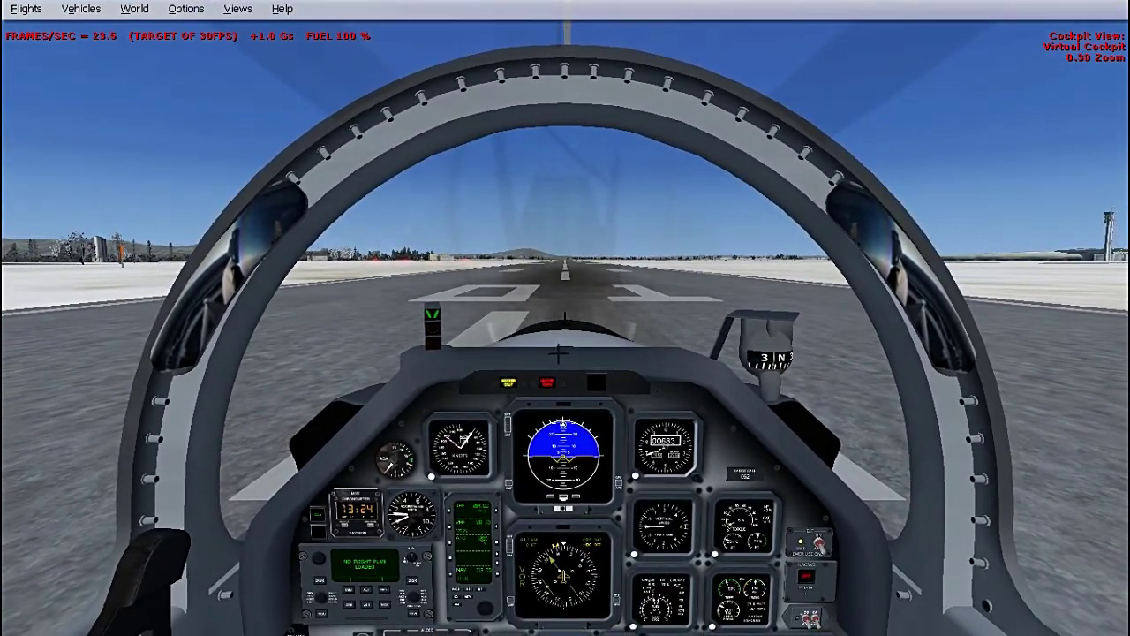
{"action": "left_click_drag", "start_coordinate": [559, 354], "coordinate": [562, 384]}
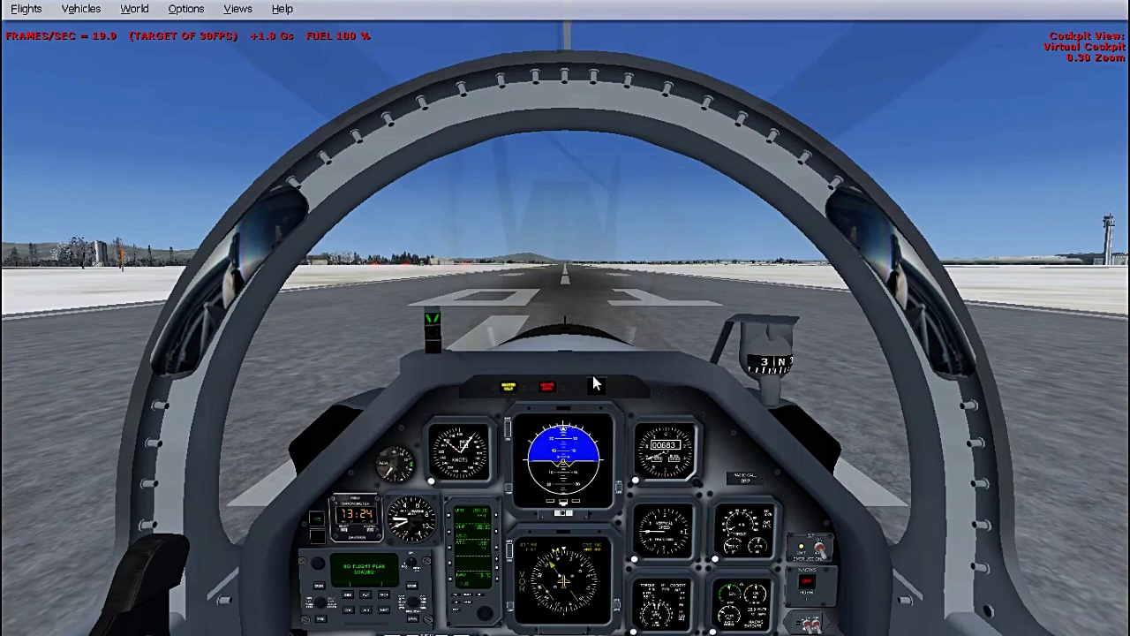
{"action": "scroll", "coordinate": [562, 367], "scroll_direction": "up", "scroll_amount": 1}
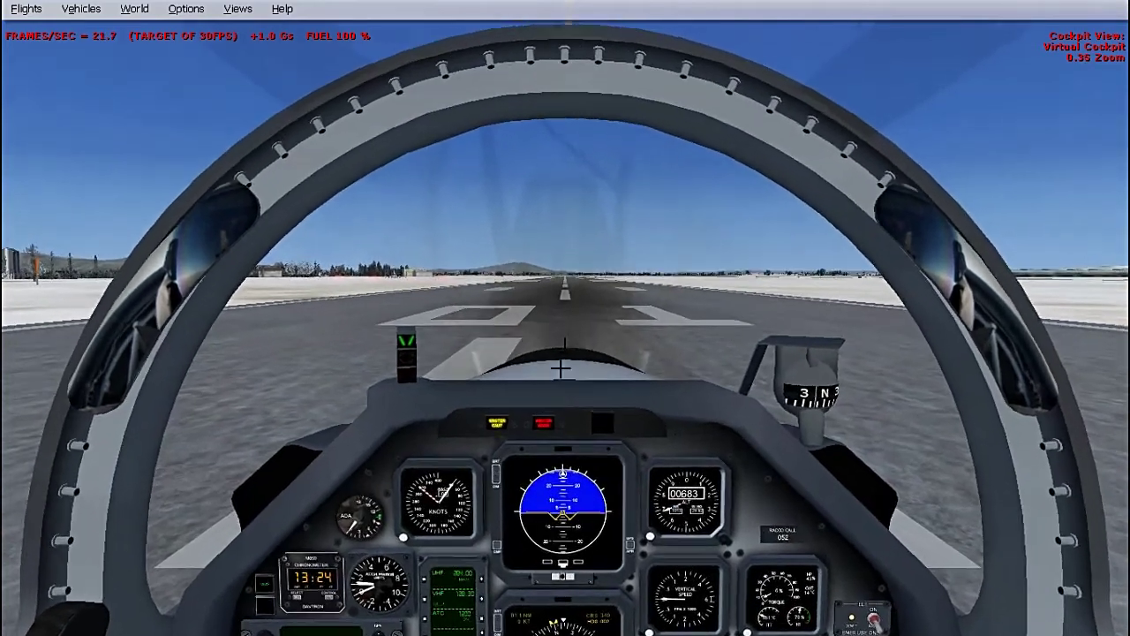
{"action": "scroll", "coordinate": [562, 366], "scroll_direction": "down", "scroll_amount": 1}
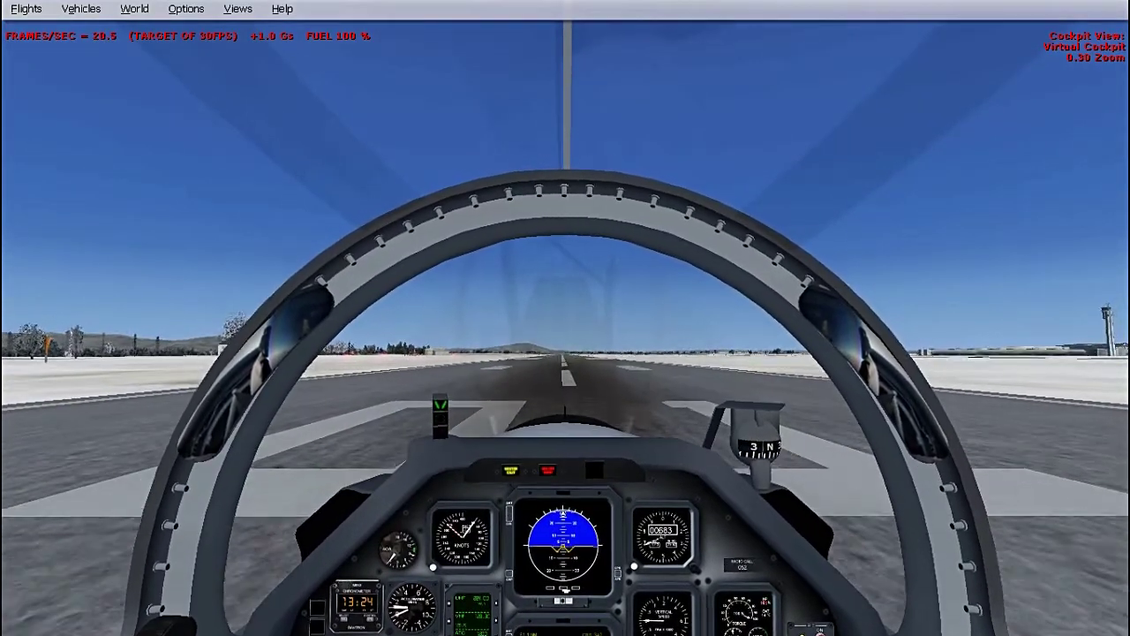
Step: Fly full-screen with sound muted, raise the gear after liftoff, and switch to the spot view
{"action": "key", "text": "alt"}
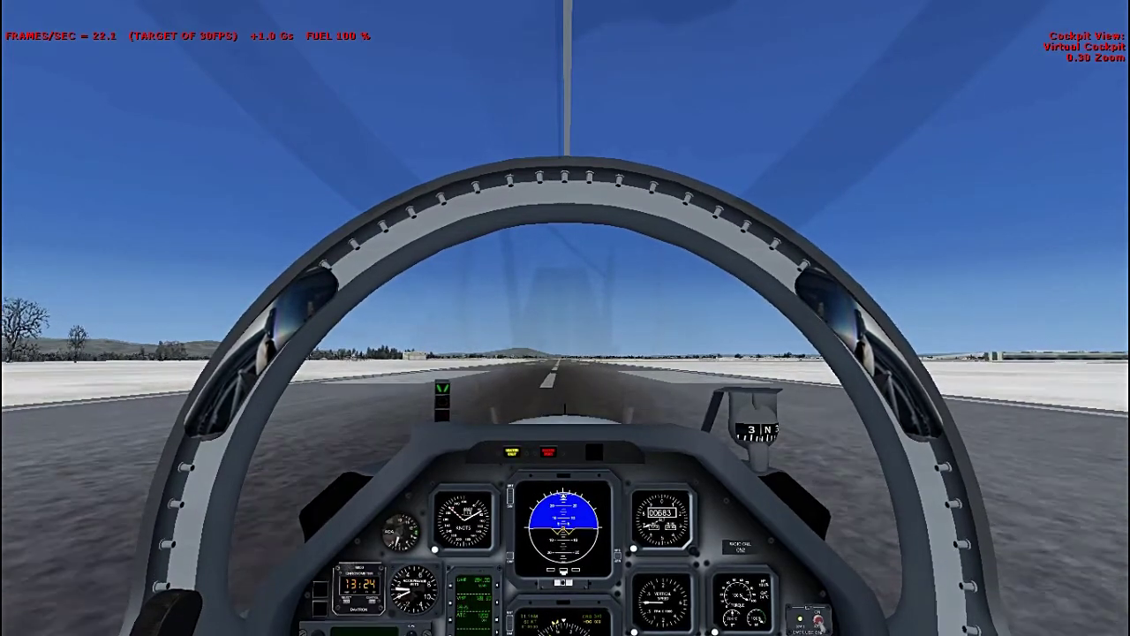
{"action": "key", "text": "q"}
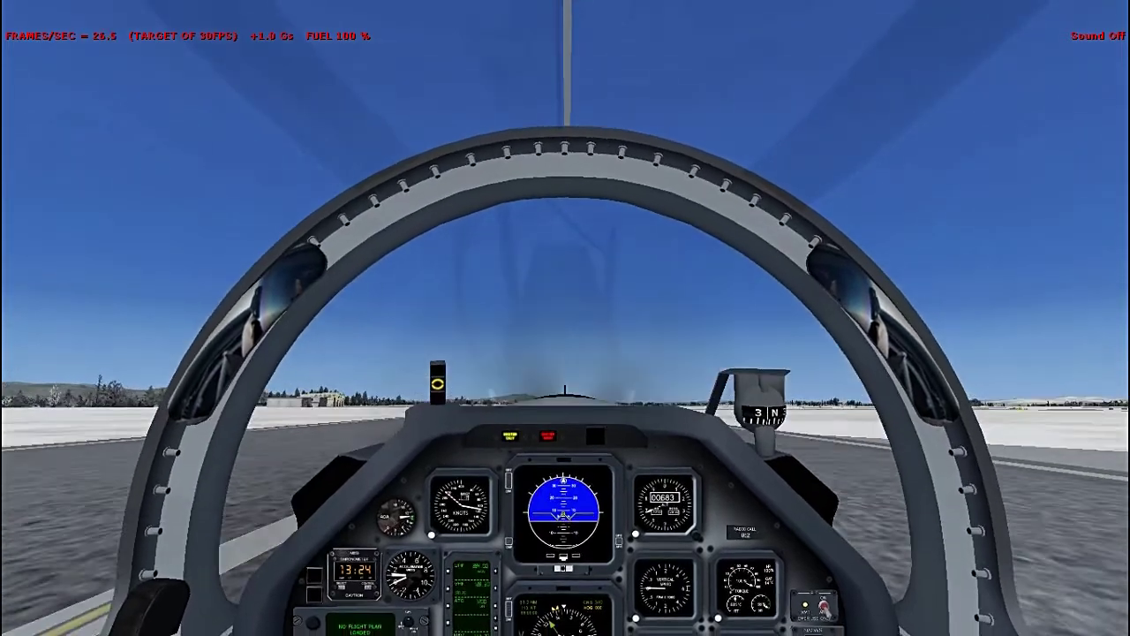
{"action": "key", "text": "g"}
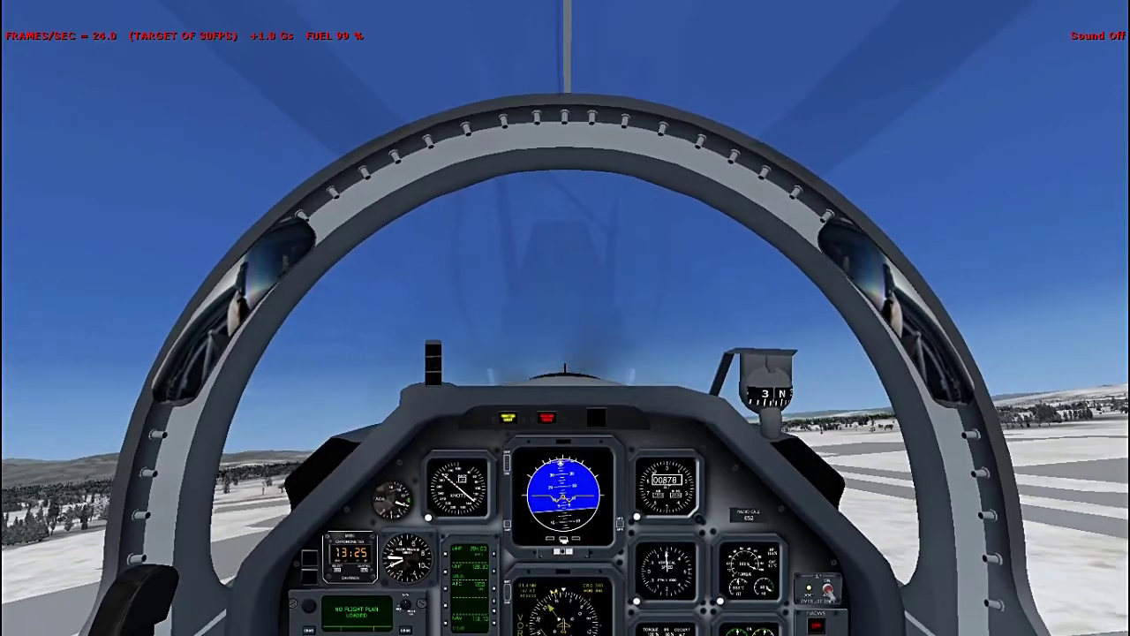
{"action": "key", "text": "s"}
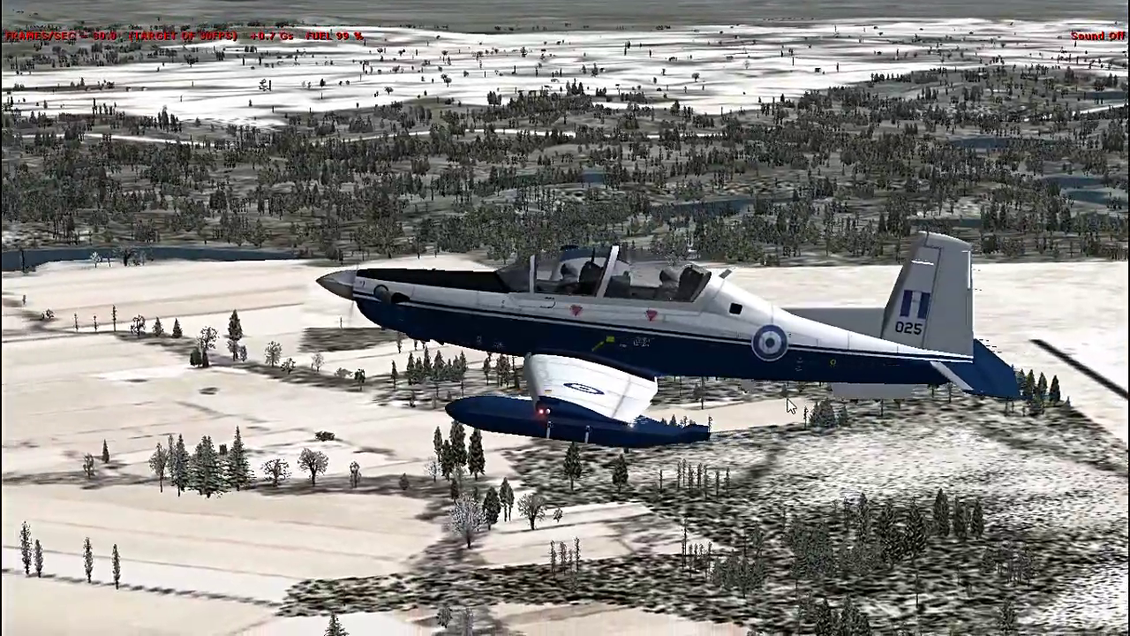
Step: Cycle the camera through the tower, right wing and virtual cockpit views
{"action": "key", "text": "s"}
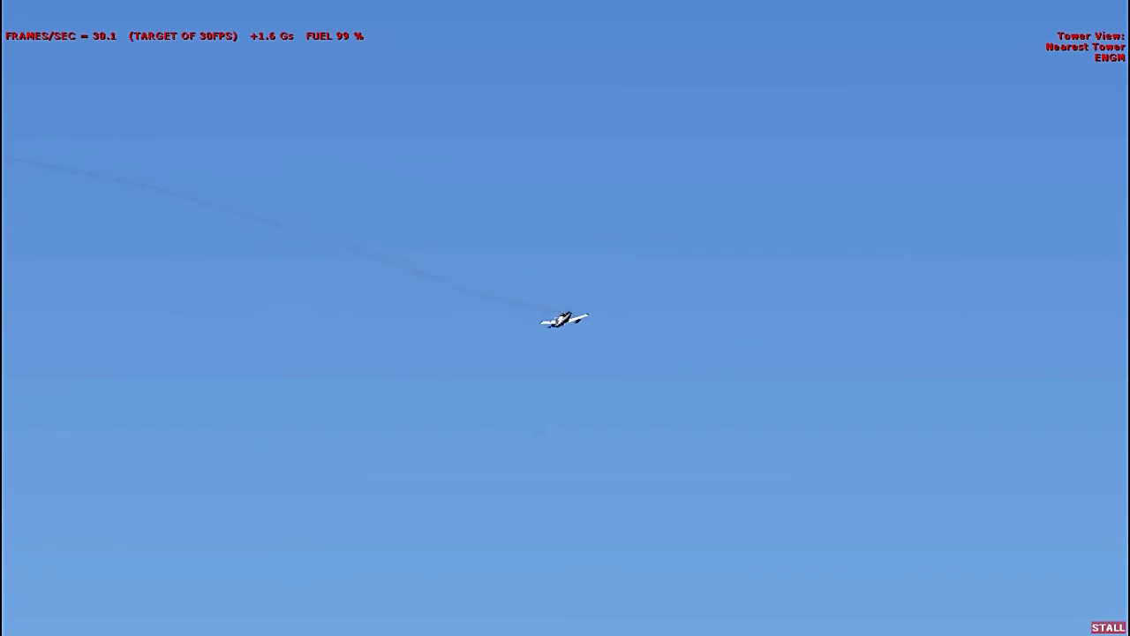
{"action": "key", "text": "s"}
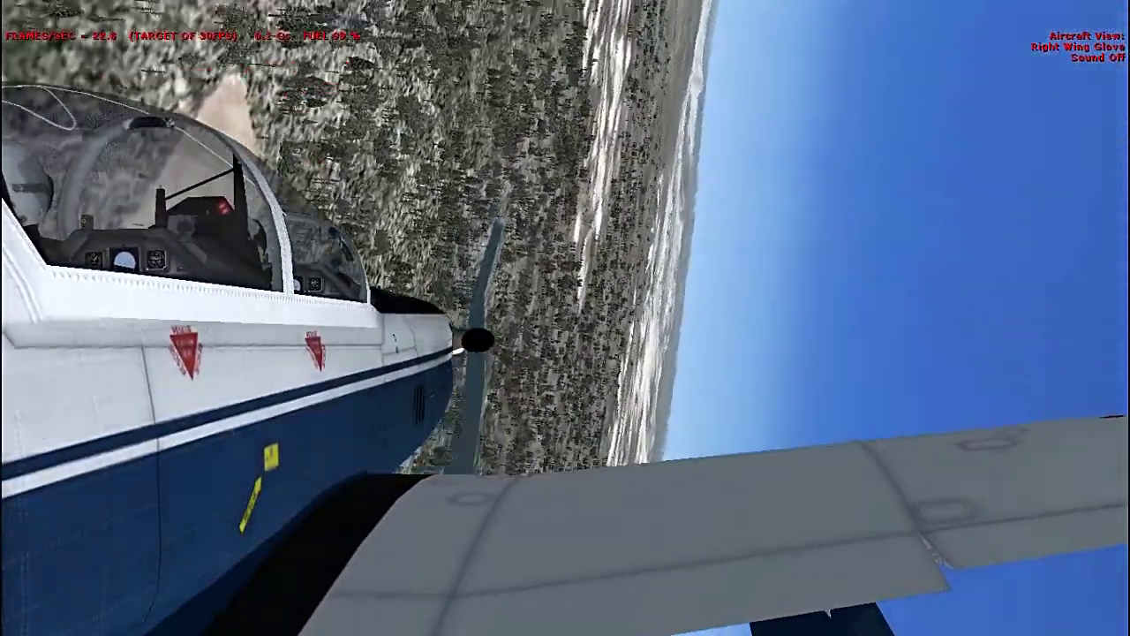
{"action": "key", "text": "s"}
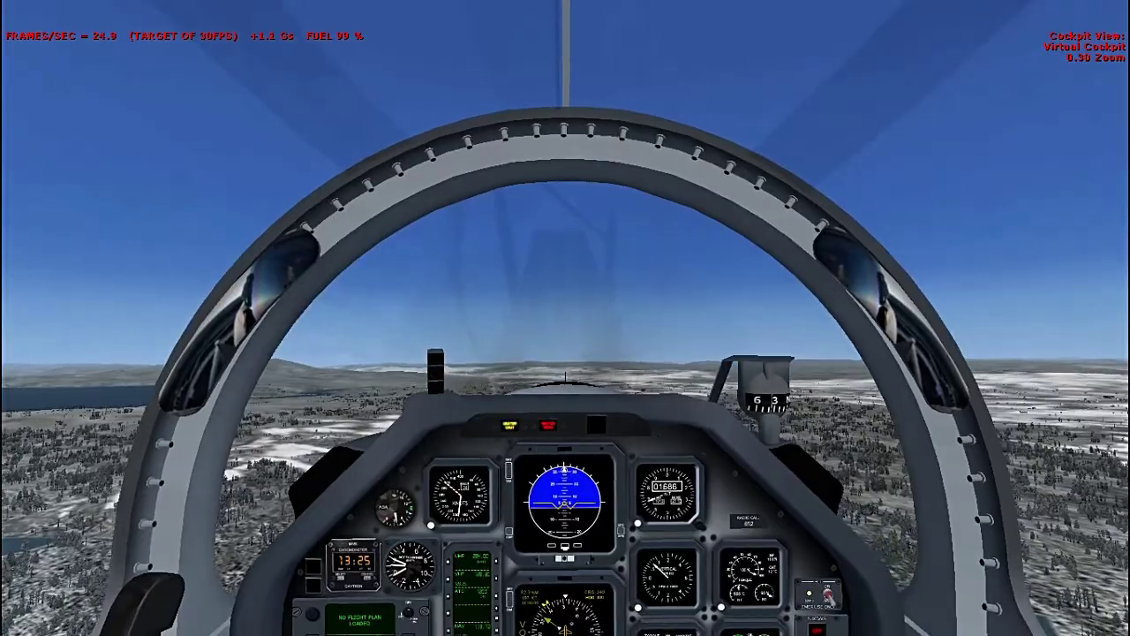
Step: End the flight and exit Prepar3D to the Windows desktop
{"action": "key", "text": "Escape"}
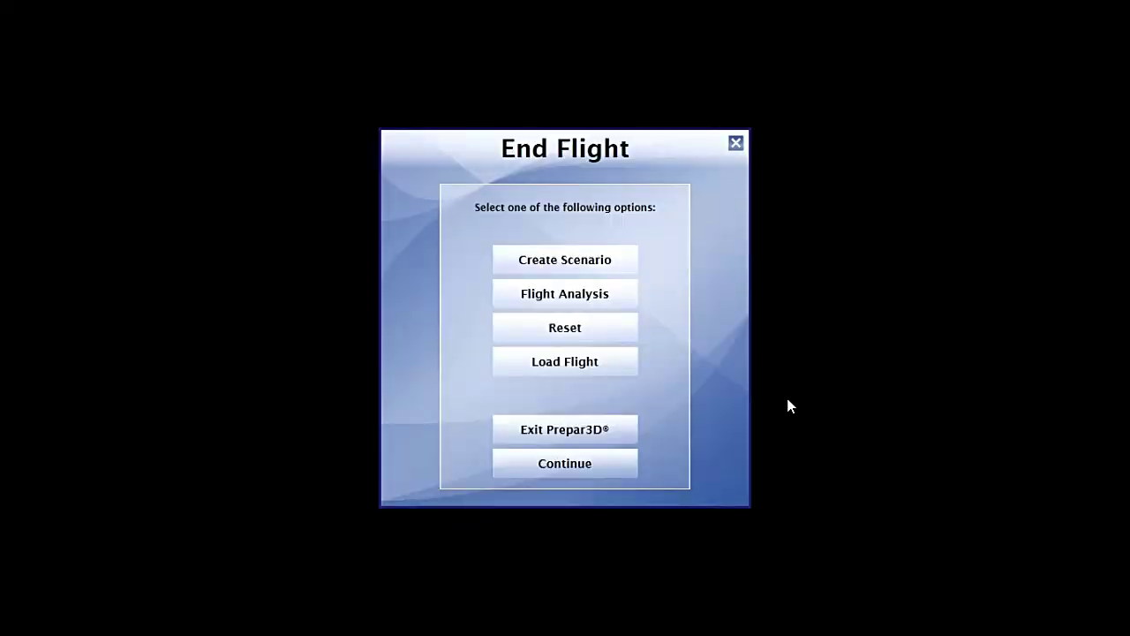
{"action": "key", "text": "super"}
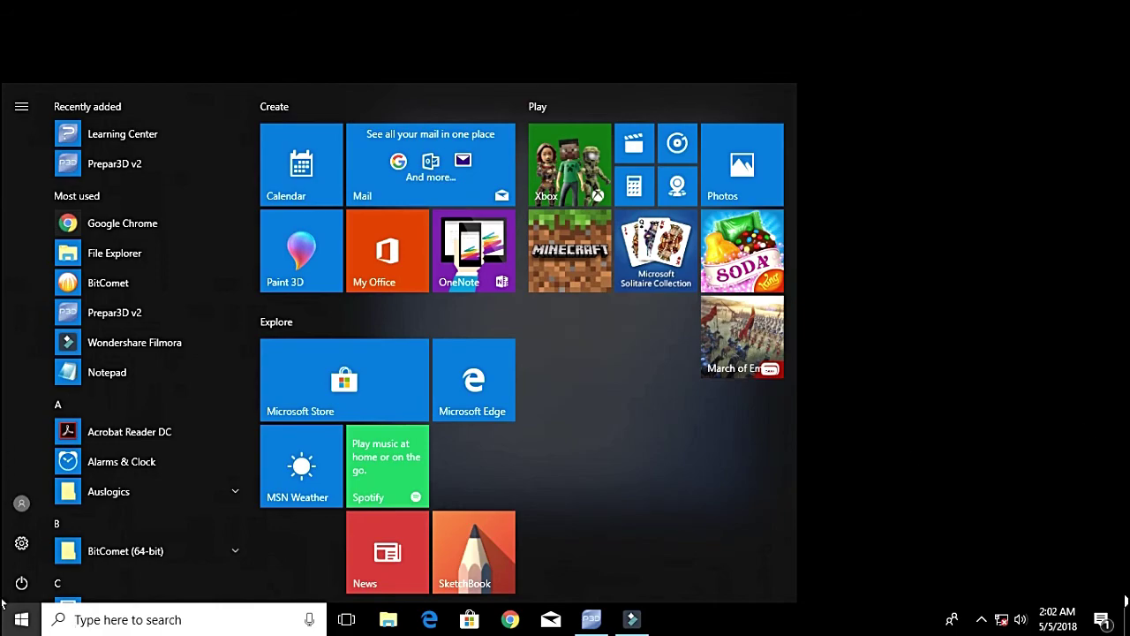
{"action": "key", "text": "Escape"}
{"action": "key", "text": "super+d"}
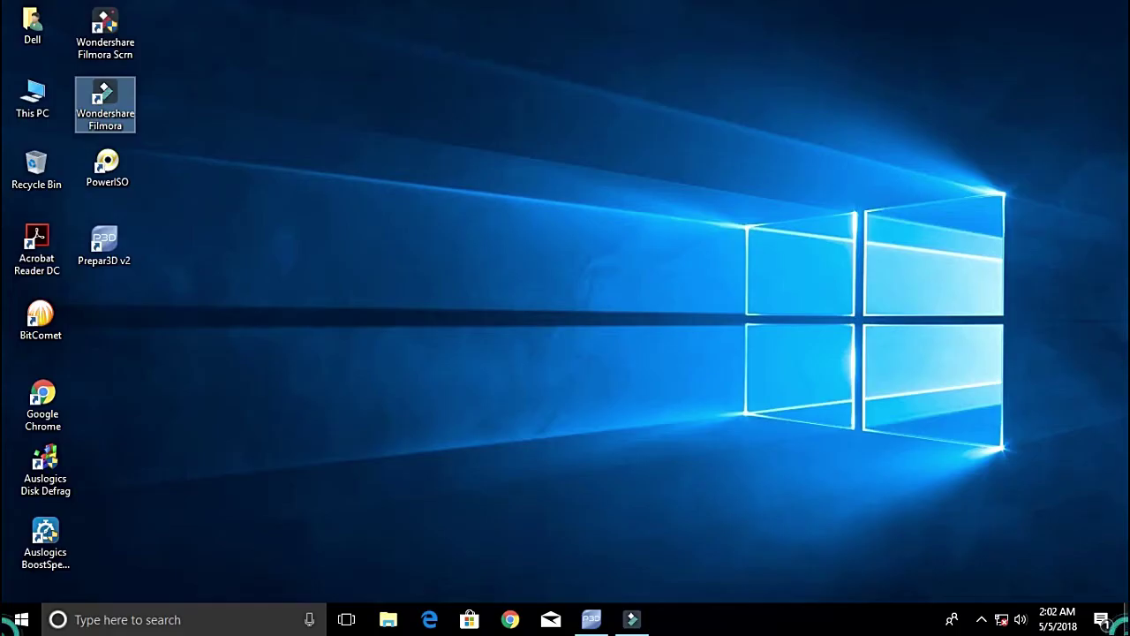
{"action": "left_click", "coordinate": [510, 186]}
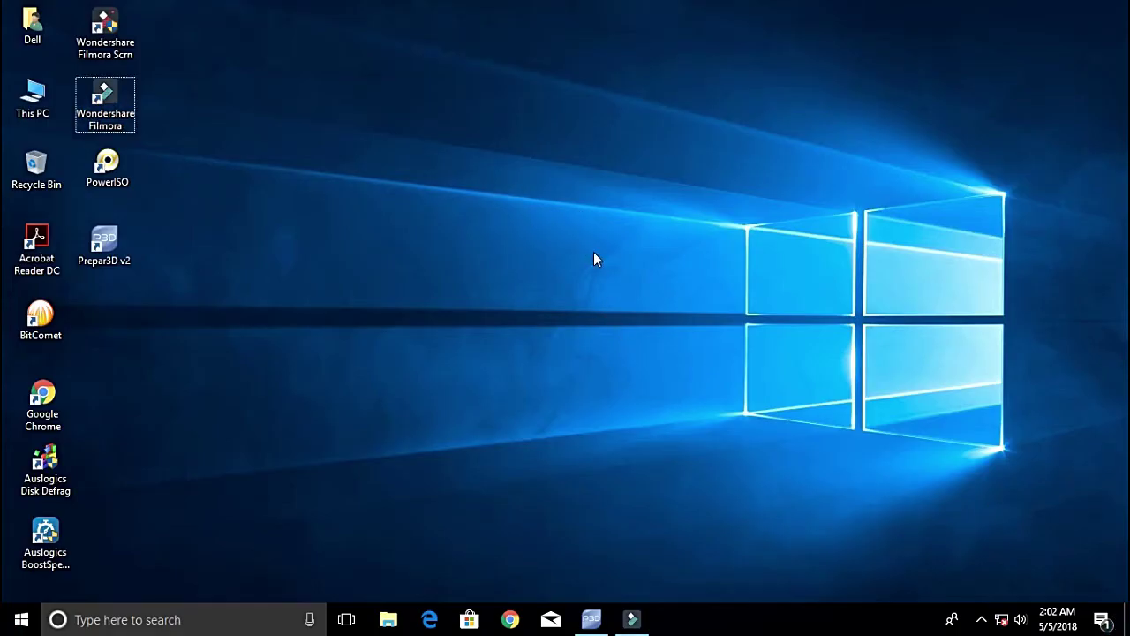